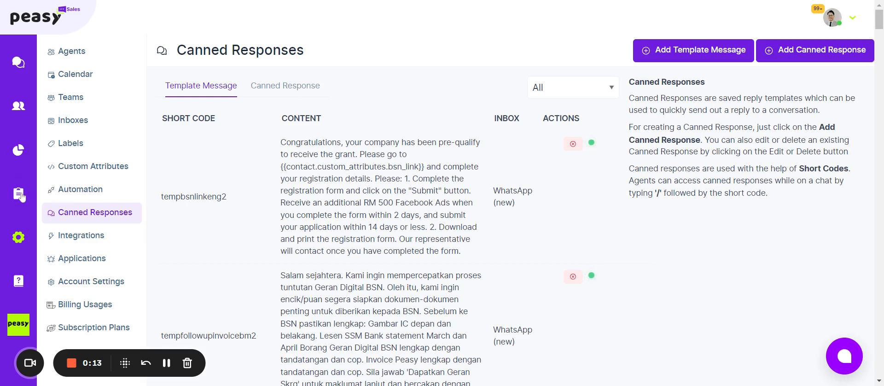
Open the 4-carworkshop-JIUeae template from the chatbot flow list
click(20, 150)
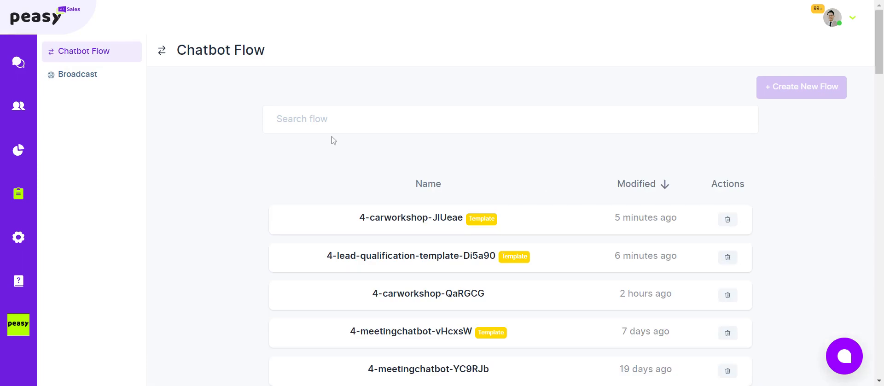
click(377, 219)
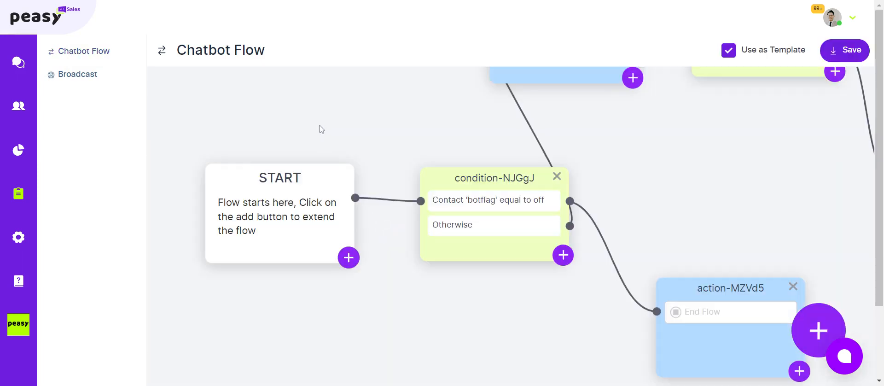
scroll(359, 158, down, 3)
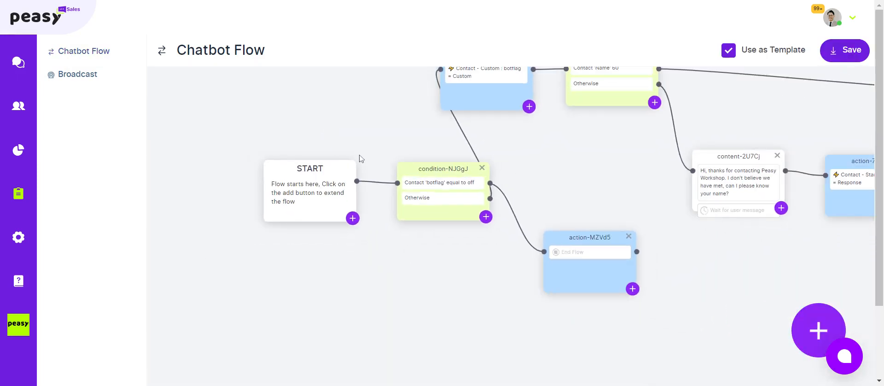
Examine how the car workshop flow's nodes connect, from the START node through the name, car and prequerynode branches
drag(605, 174, 410, 181)
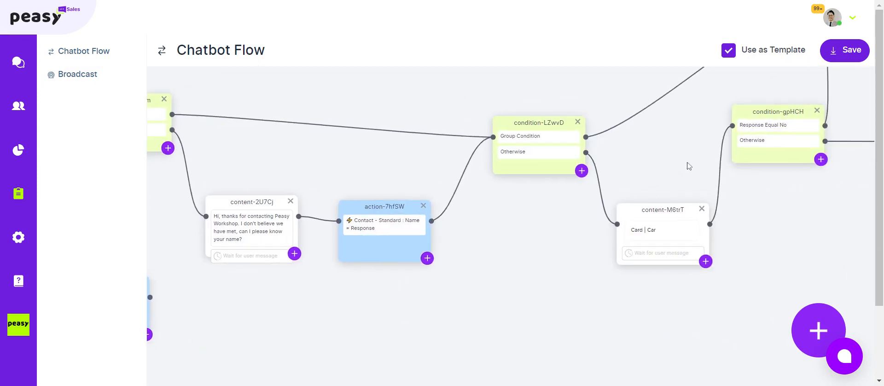
drag(687, 167, 362, 238)
drag(724, 166, 319, 205)
drag(670, 215, 744, 260)
drag(293, 281, 743, 243)
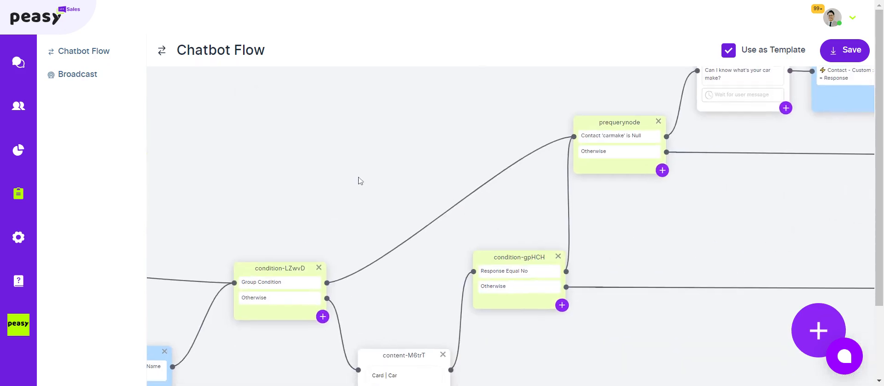
drag(268, 199, 674, 175)
drag(217, 308, 365, 226)
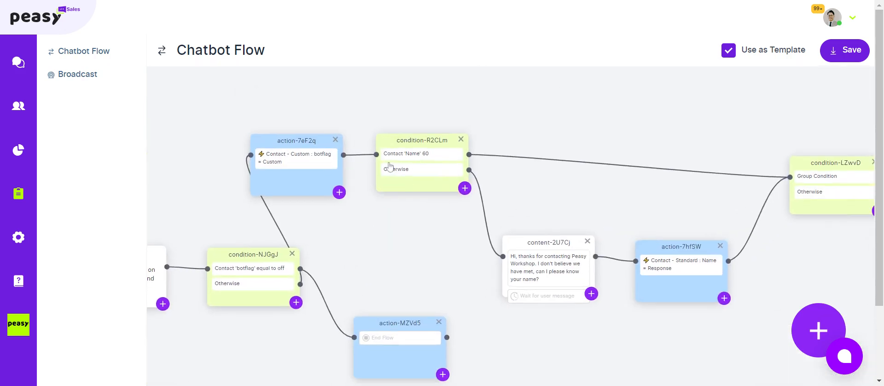
drag(430, 239, 351, 180)
drag(672, 270, 448, 296)
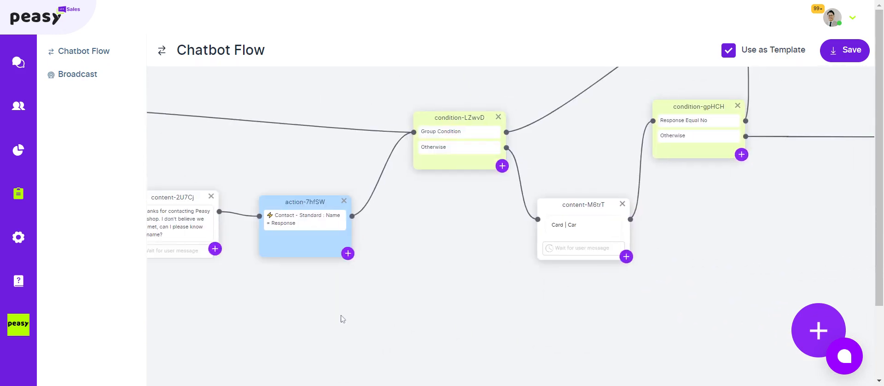
drag(340, 317, 600, 313)
Review the message and wait-for-reply setting of the content-2U7Cj node that asks for the contact's name
click(486, 230)
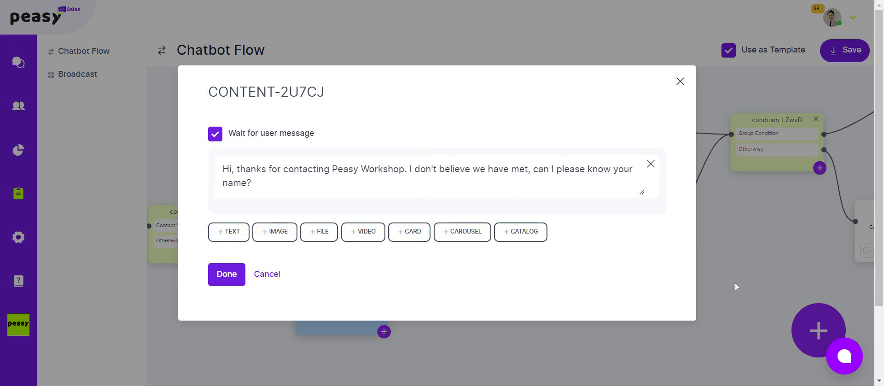
click(680, 81)
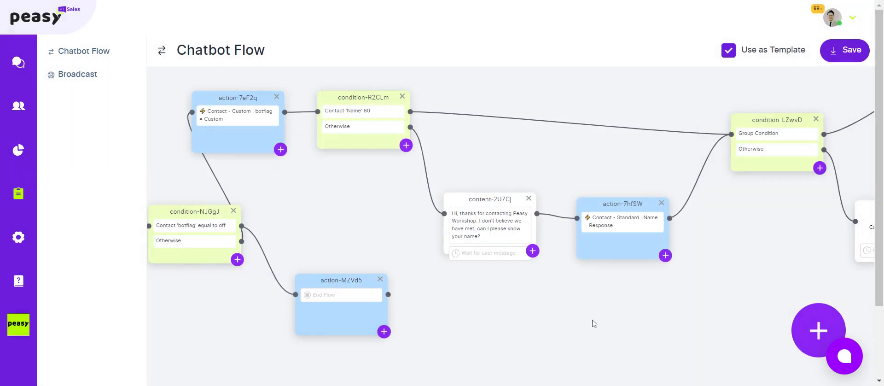
click(510, 216)
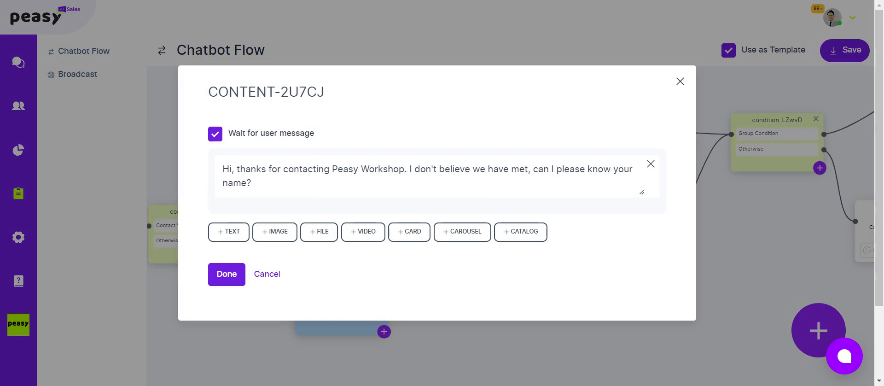
click(680, 81)
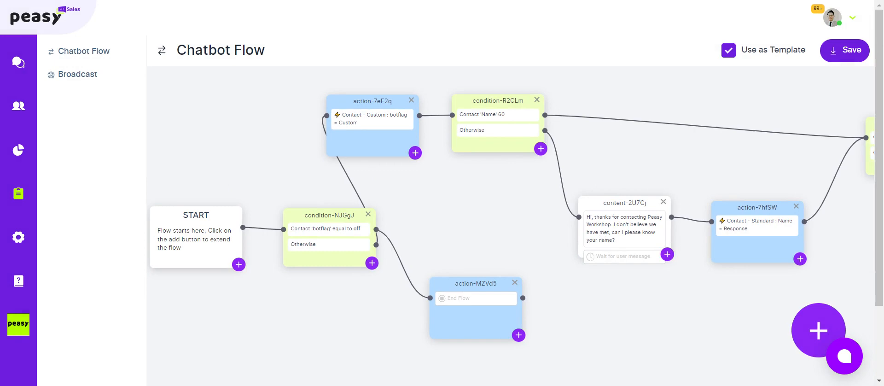
click(601, 233)
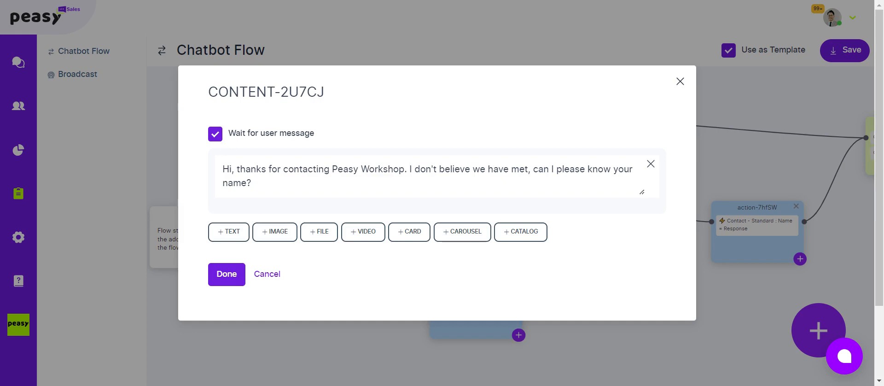
click(680, 81)
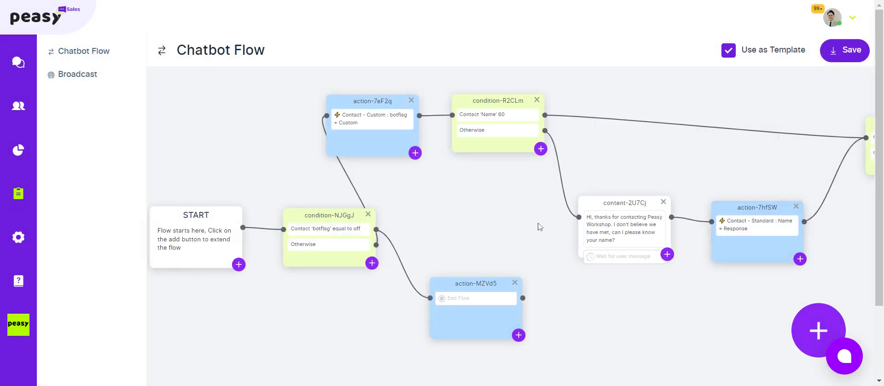
drag(746, 307, 553, 298)
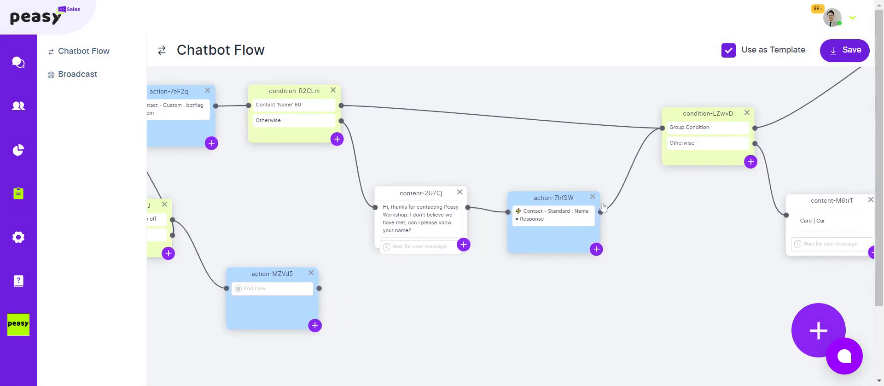
click(439, 225)
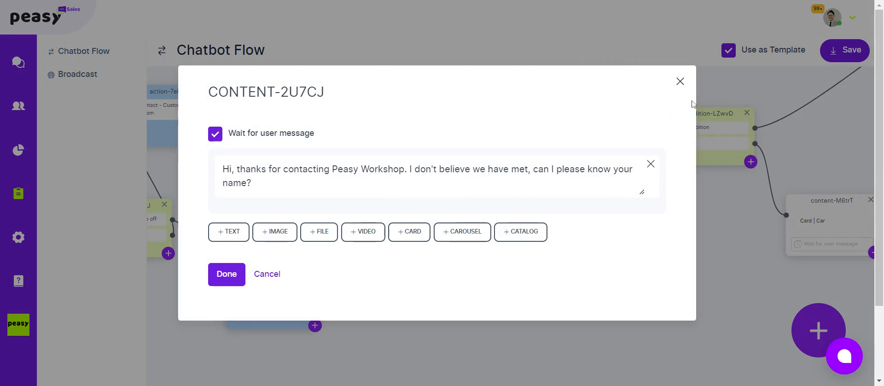
click(680, 81)
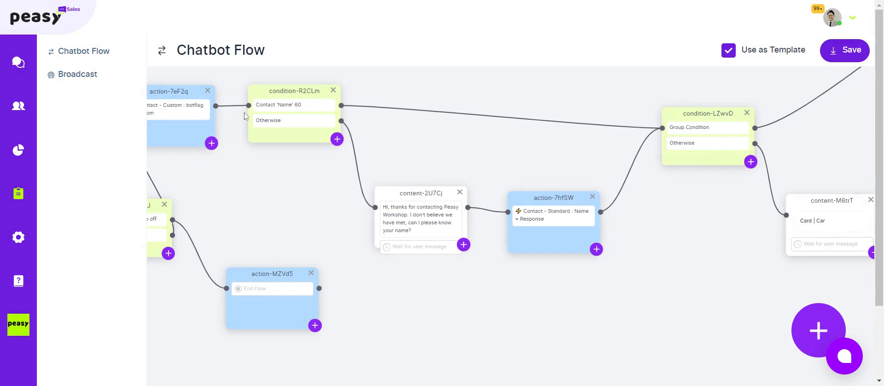
drag(487, 153, 429, 165)
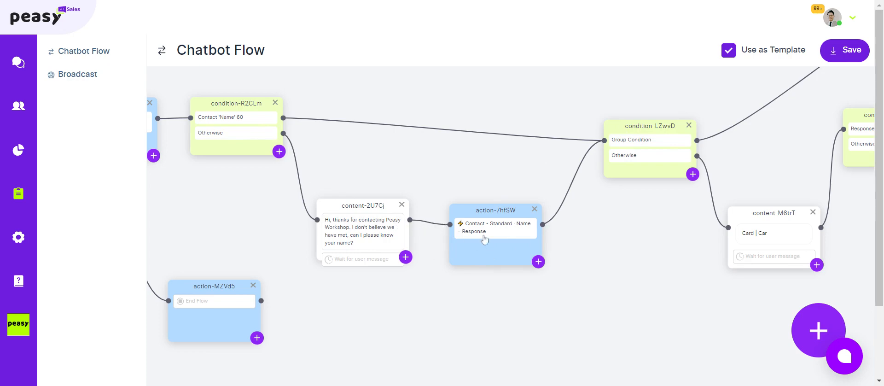
Try adding a card with a blank action button to content-2U7Cj, discard the card, and close the node
click(349, 234)
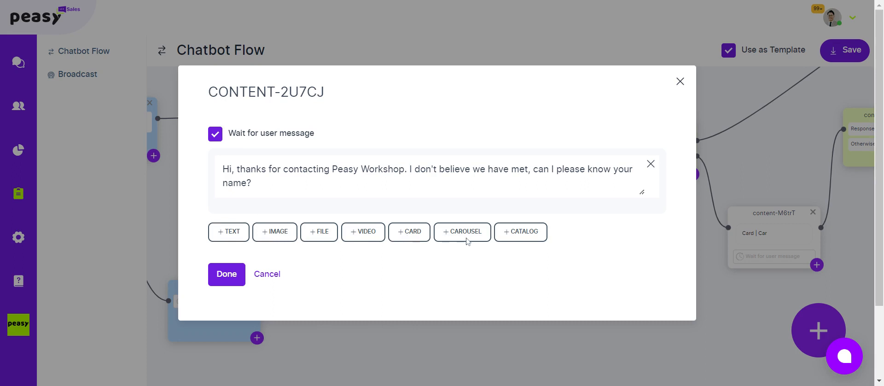
click(426, 239)
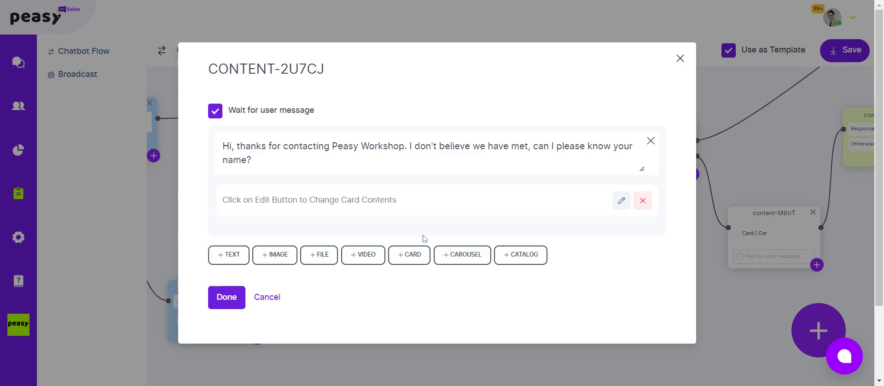
click(624, 207)
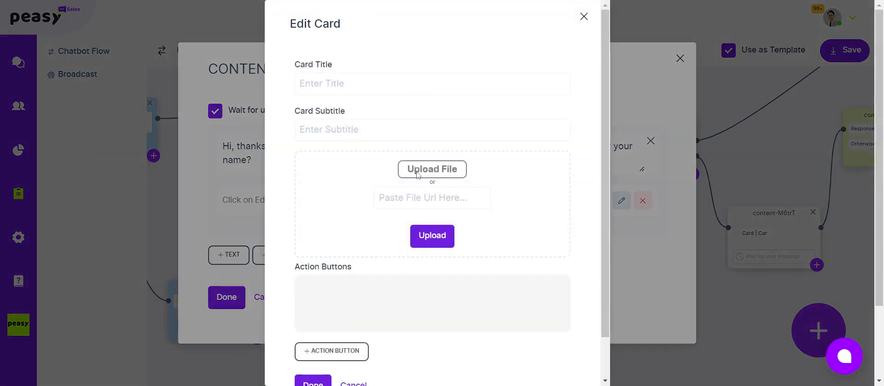
scroll(368, 239, down, 1)
click(328, 305)
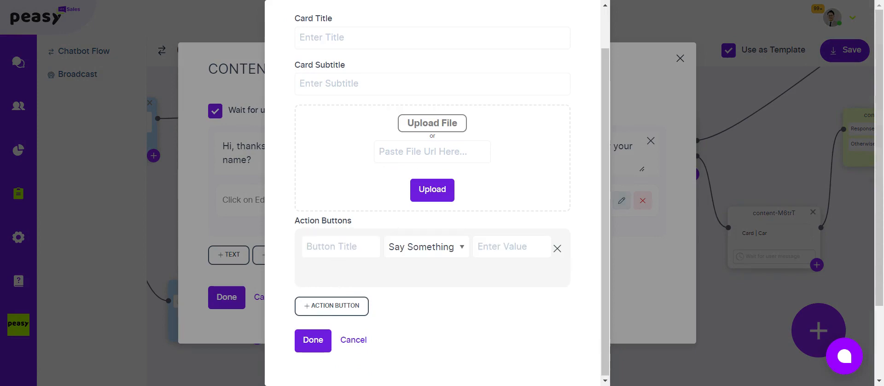
scroll(556, 162, up, 1)
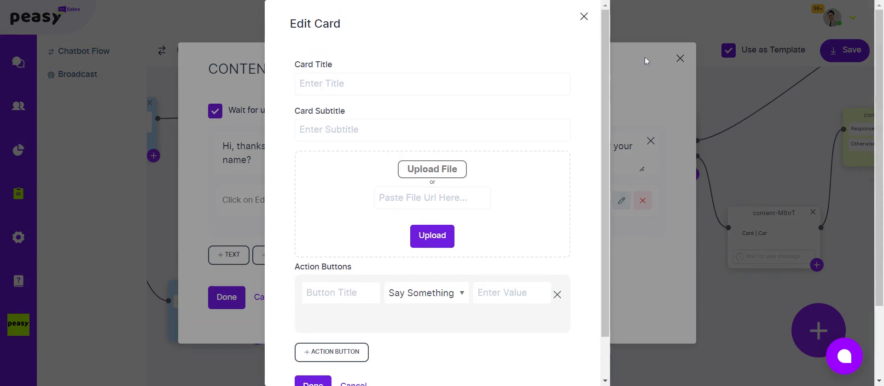
click(586, 18)
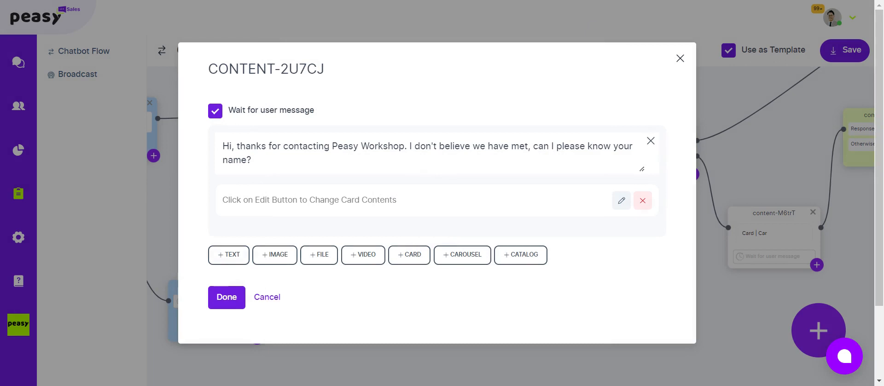
click(642, 201)
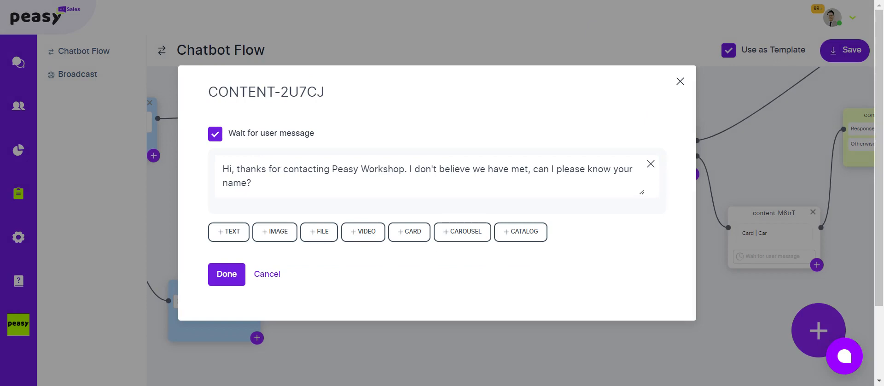
click(680, 81)
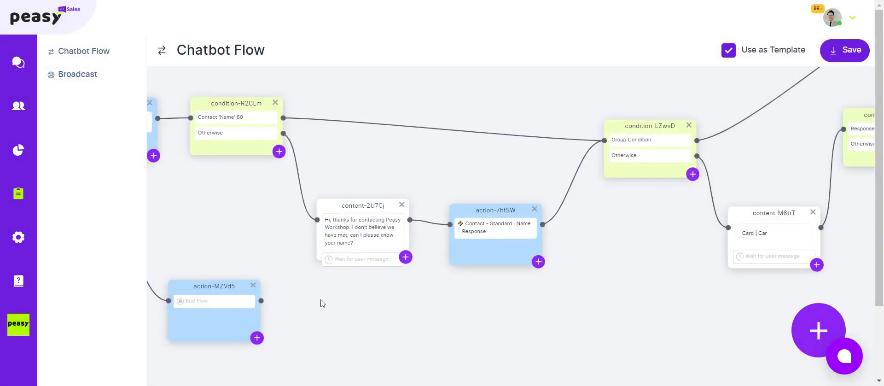
Inspect the condition set on the contact's name in the condition-R2CLm node
drag(322, 302, 462, 308)
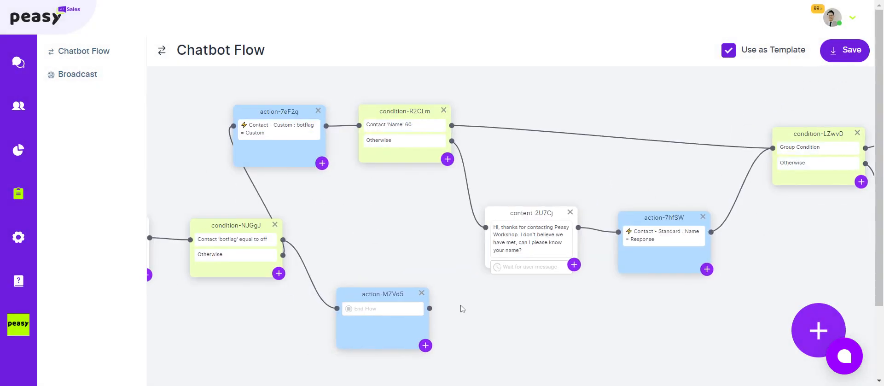
click(381, 111)
click(680, 97)
Review the Car card in the content-M6trT node, including its subtitle and its Yes and No action buttons
drag(704, 272, 221, 283)
drag(528, 268, 506, 350)
click(378, 338)
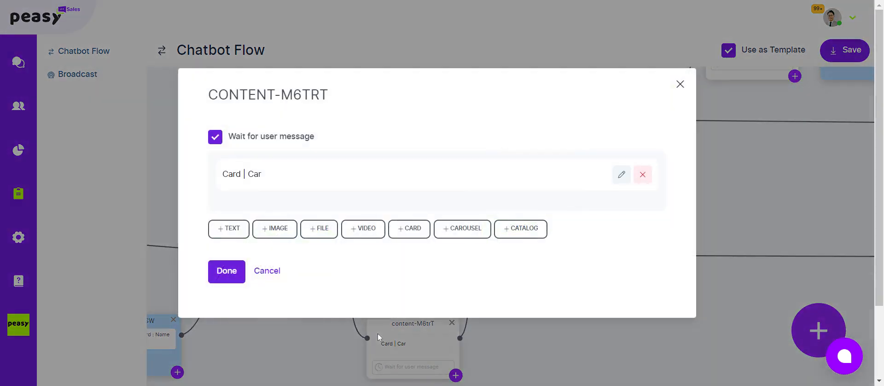
click(619, 174)
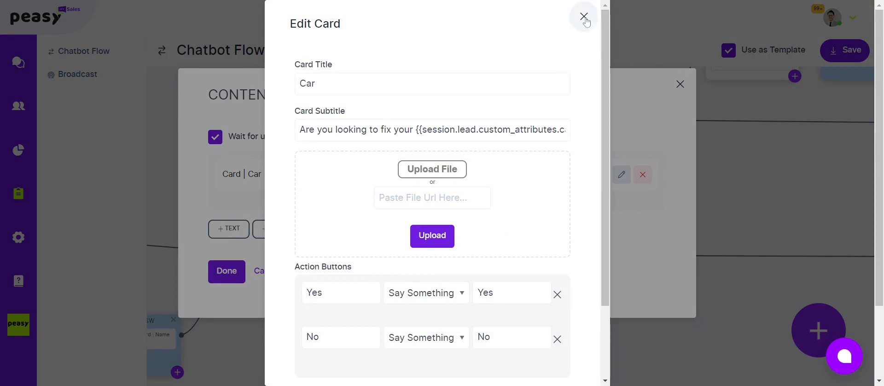
click(334, 293)
key(ctrl+a)
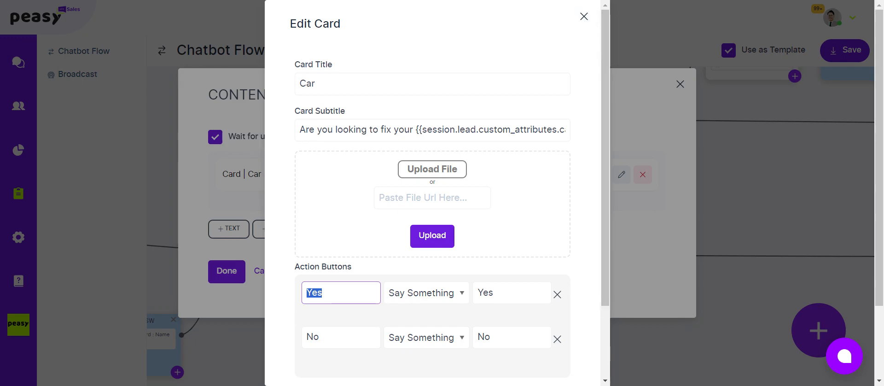
click(584, 17)
click(680, 84)
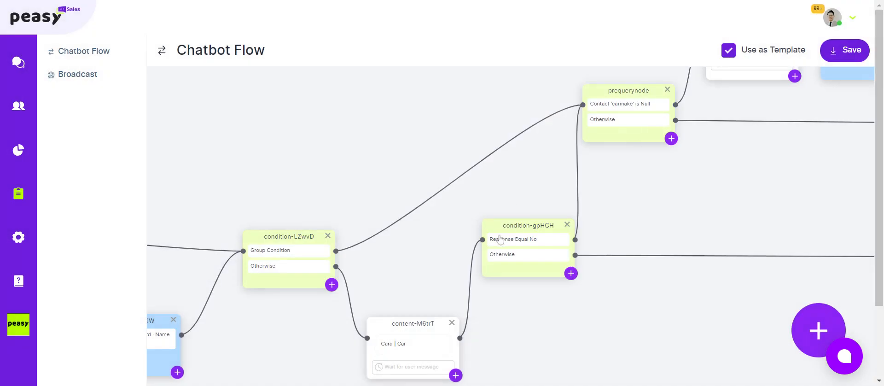
Inspect the response rule in condition-gpHCH and trace its two branches to prequerynode and SET-APPOINTMENT-TIME
click(513, 228)
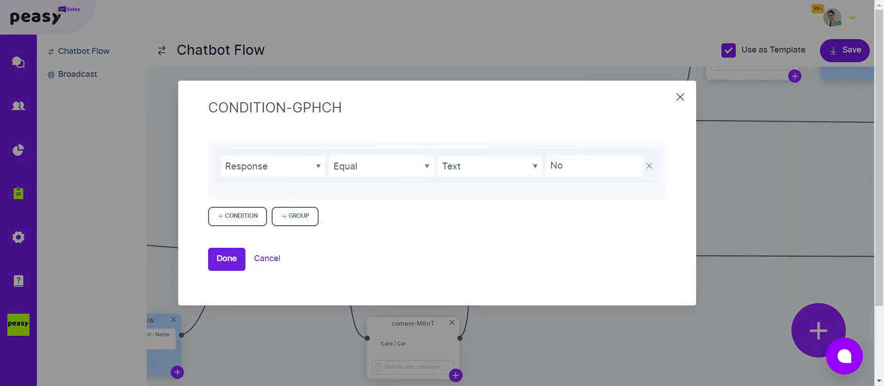
click(680, 97)
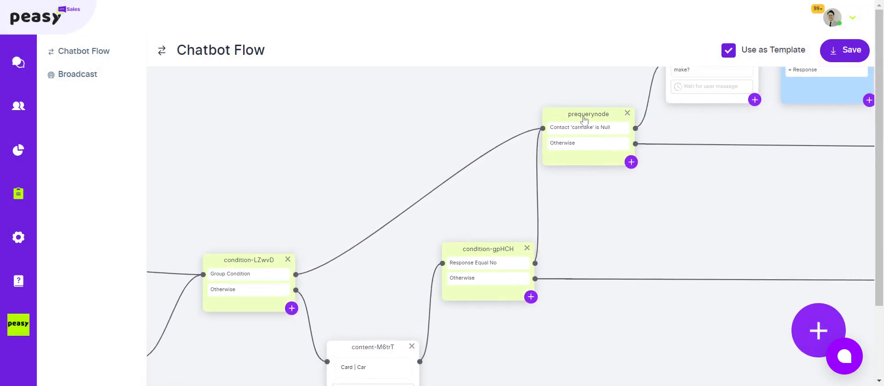
drag(496, 195, 402, 173)
drag(471, 261, 205, 257)
drag(597, 236, 495, 234)
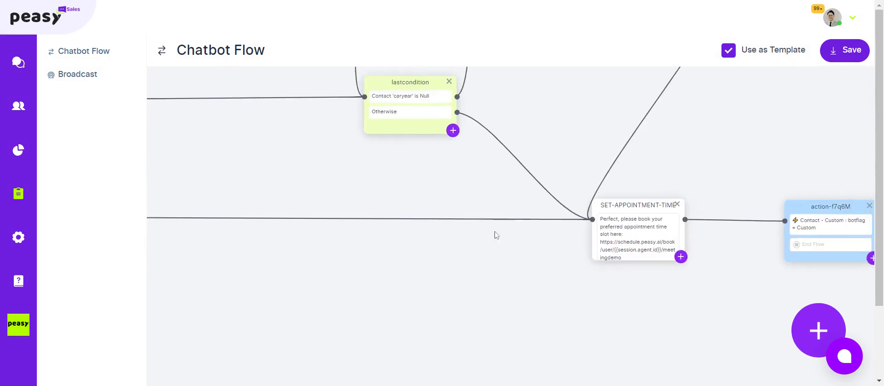
drag(396, 275, 654, 262)
scroll(355, 250, down, 1)
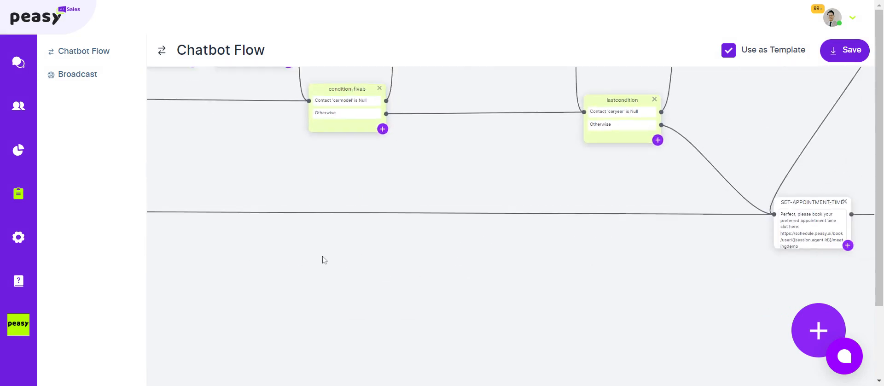
drag(271, 259, 574, 244)
drag(314, 245, 369, 254)
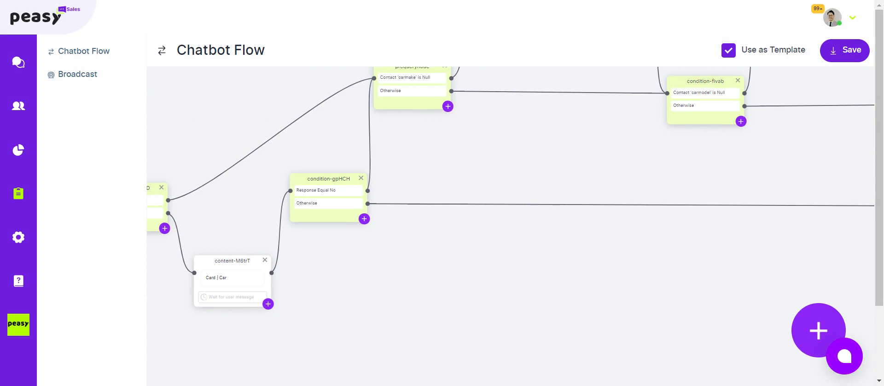
Try adding a second response condition to condition-gpHCH, remove it and close the node
click(349, 207)
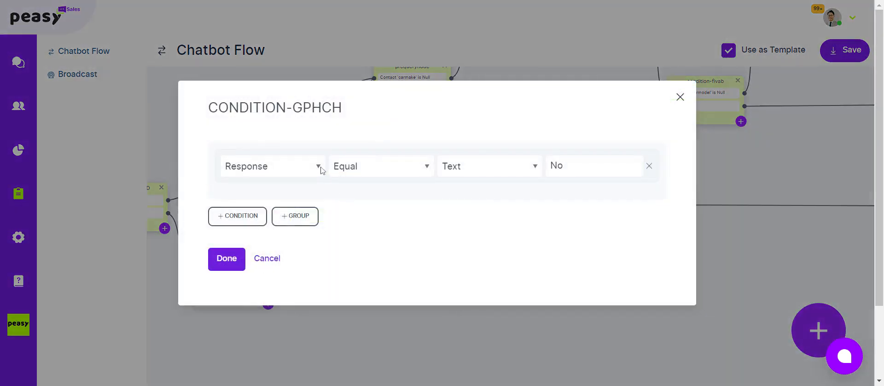
click(261, 213)
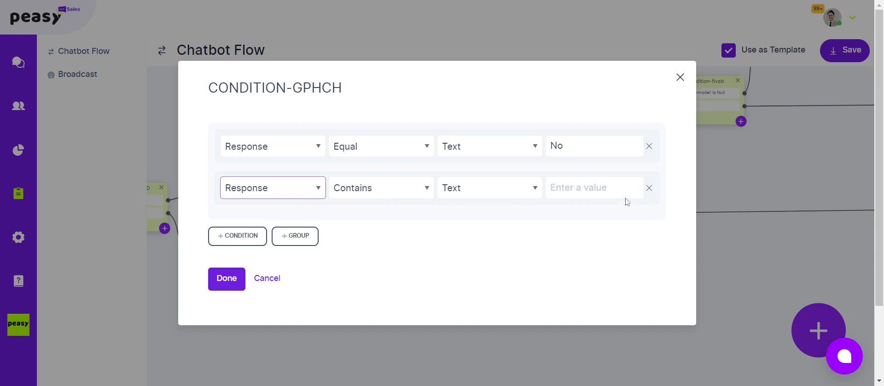
click(649, 187)
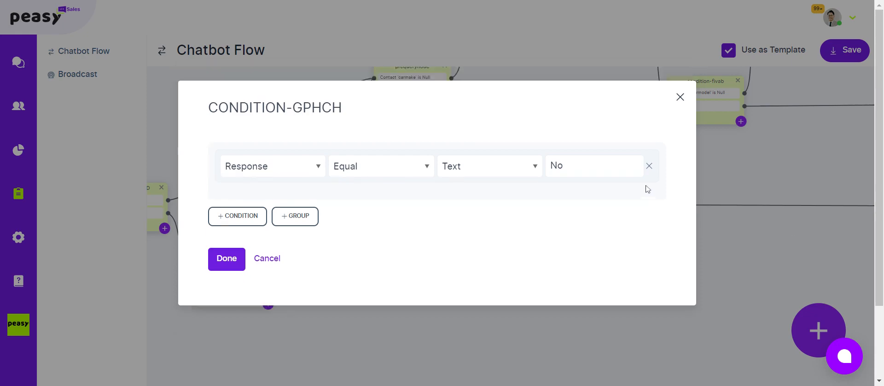
click(679, 96)
Review how action-7hfSW stores the response as the contact's name, and read the car make question in content-4Gpmi
drag(383, 151, 659, 155)
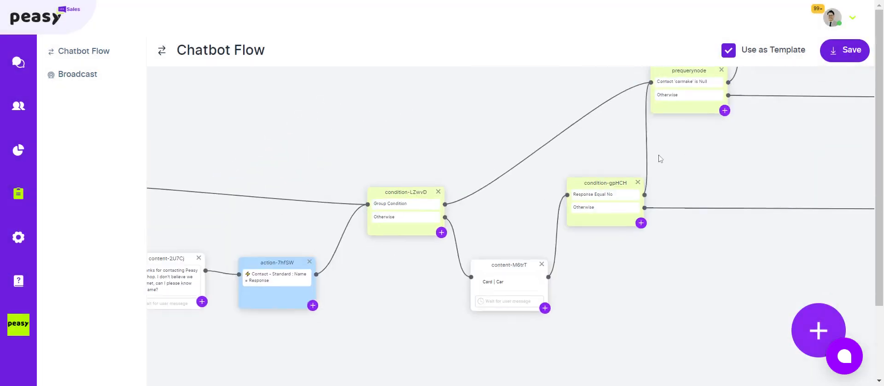
drag(412, 327, 573, 271)
click(446, 241)
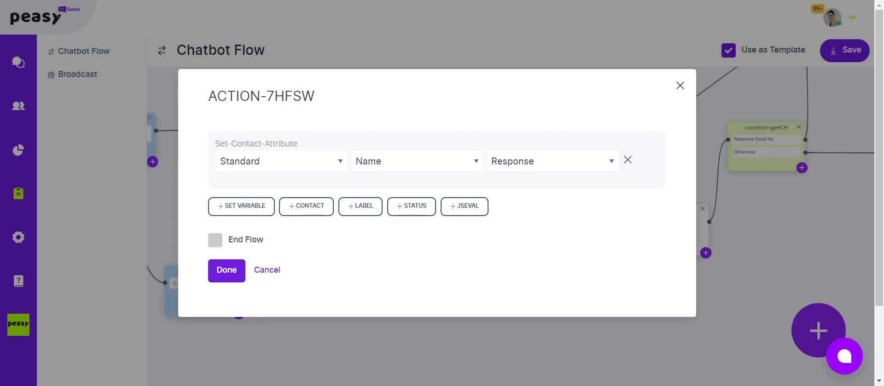
click(680, 85)
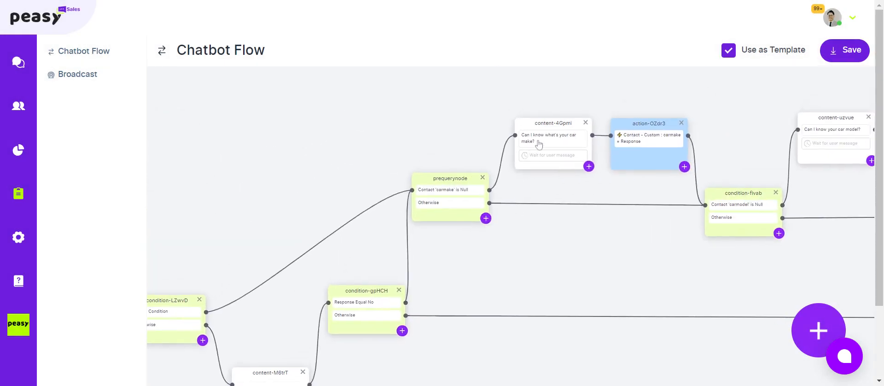
click(538, 139)
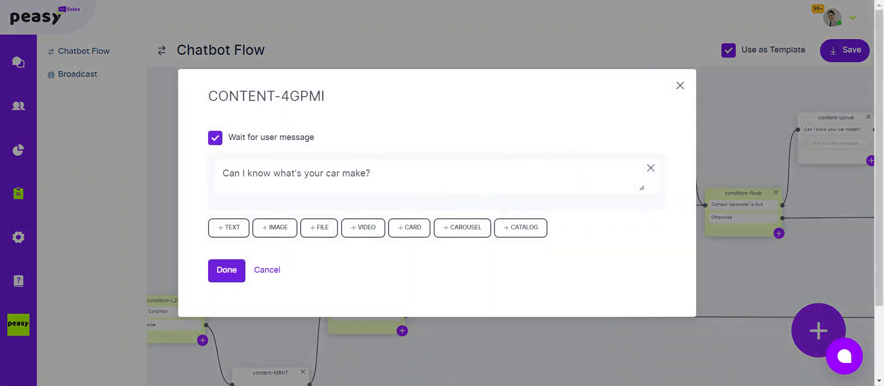
click(680, 85)
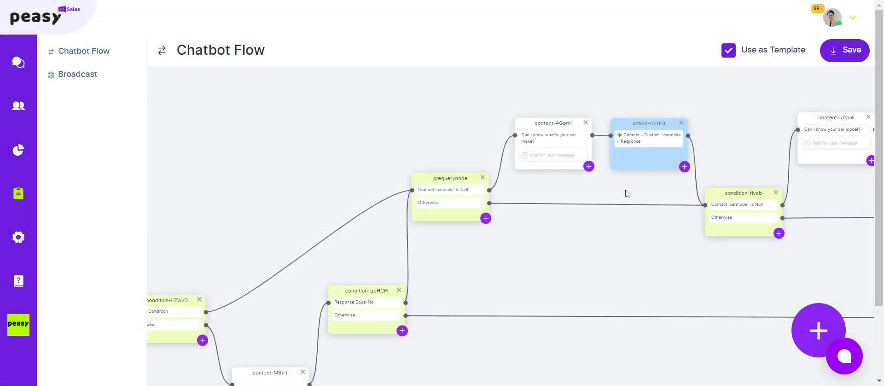
Try adding contact attribute, variable and label actions to the car make action node, remove them and close the node
click(628, 157)
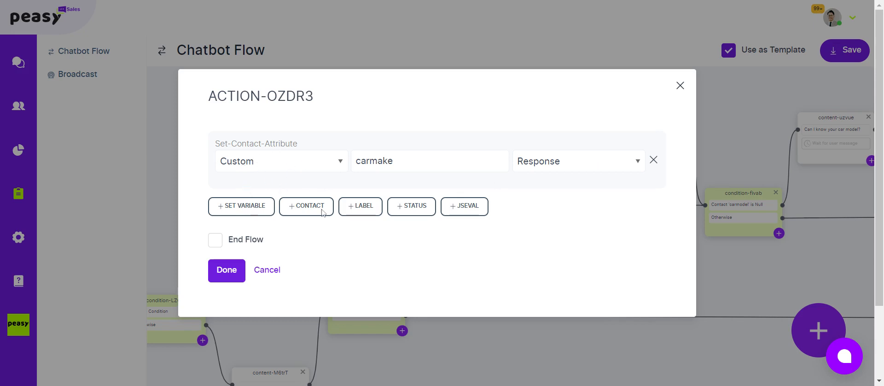
click(299, 212)
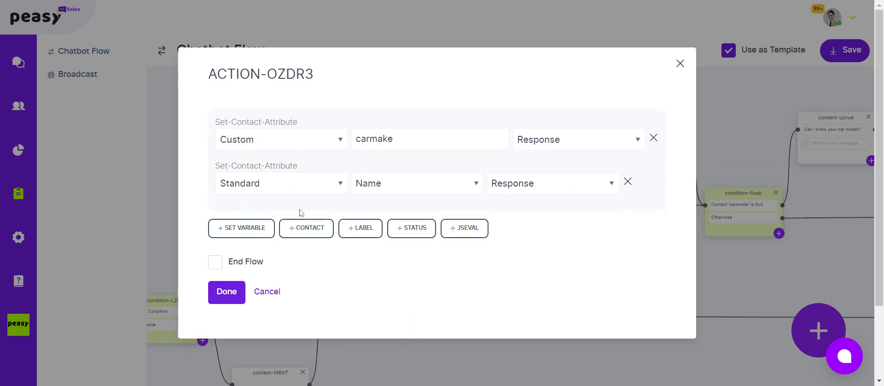
click(628, 182)
click(250, 207)
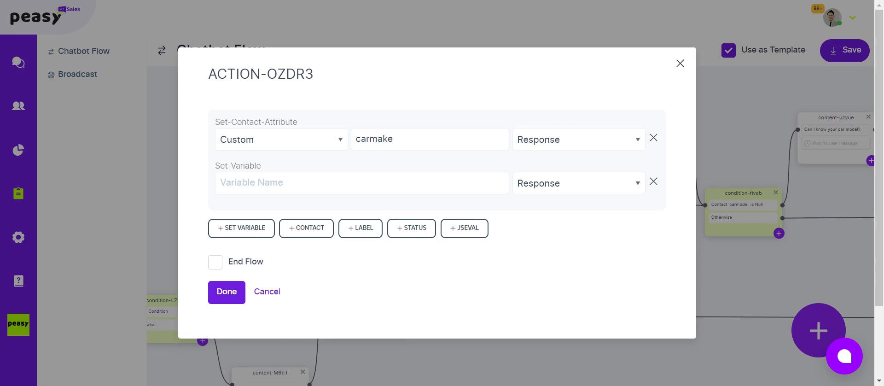
click(364, 231)
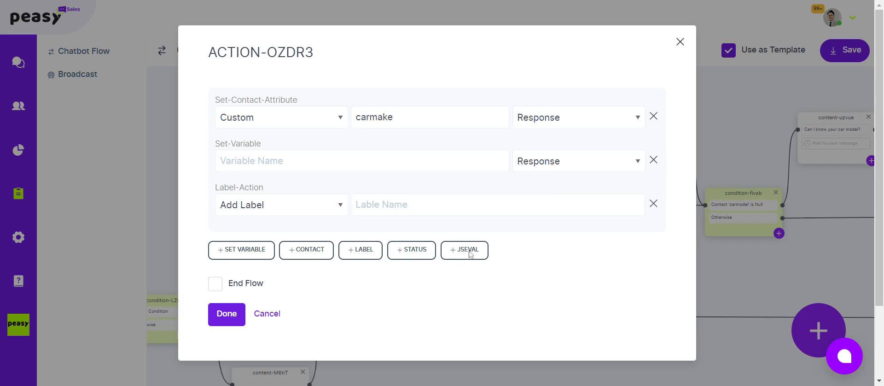
click(654, 203)
click(654, 183)
click(679, 84)
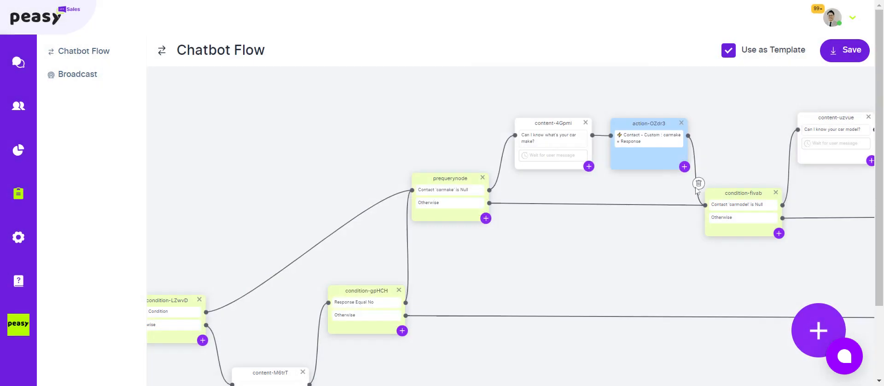
Trace the flow back to content-2U7Cj and review its greeting message asking for the contact's name
drag(396, 277, 558, 232)
scroll(170, 115, down, 2)
scroll(170, 115, down, 1)
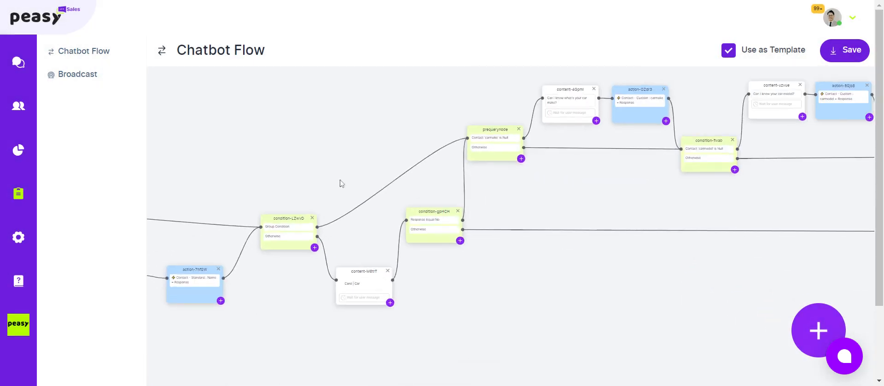
drag(259, 120, 546, 136)
drag(384, 169, 401, 126)
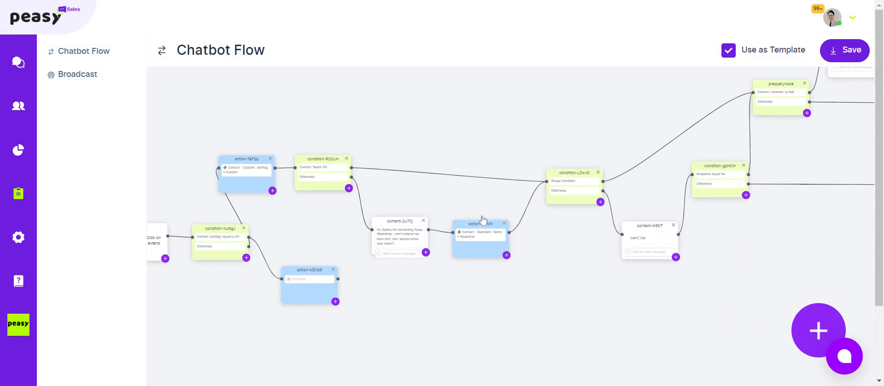
click(398, 238)
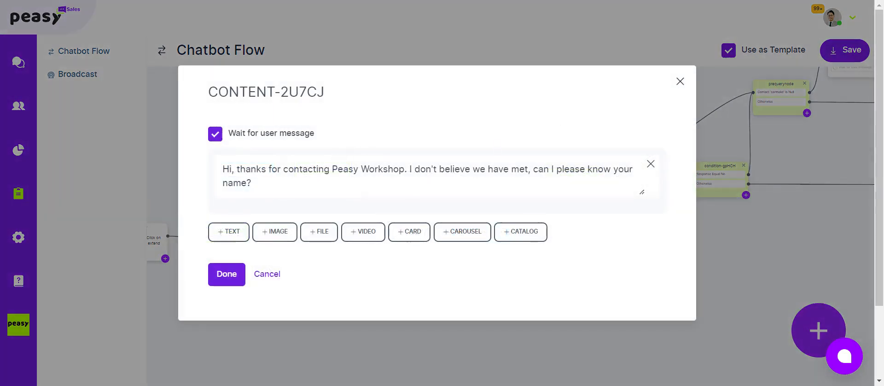
click(680, 81)
Review the three content nodes that ask for the car's make, model and year of manufacture
drag(537, 122, 383, 138)
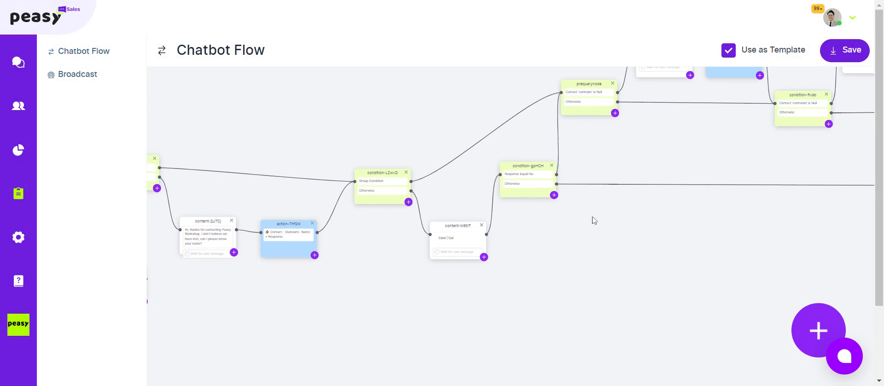
drag(573, 224, 437, 316)
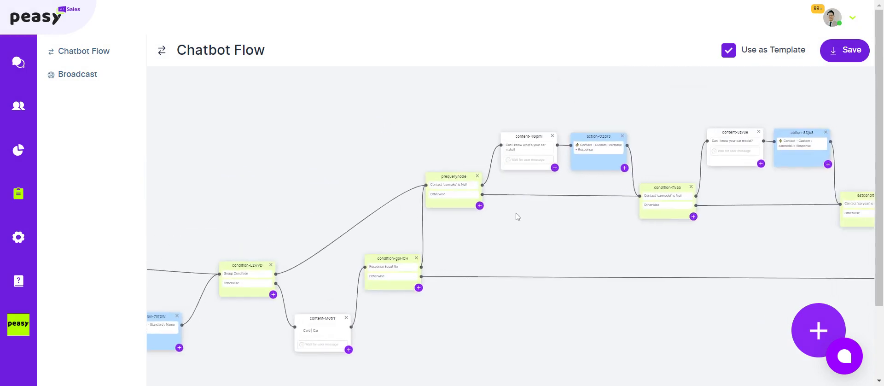
drag(518, 217, 423, 191)
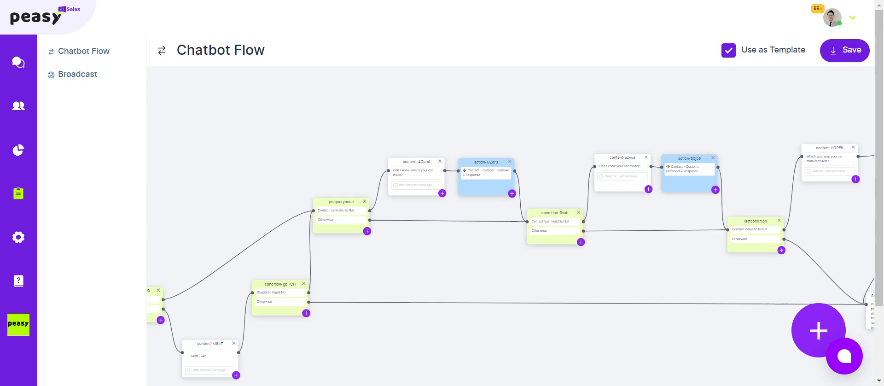
click(424, 171)
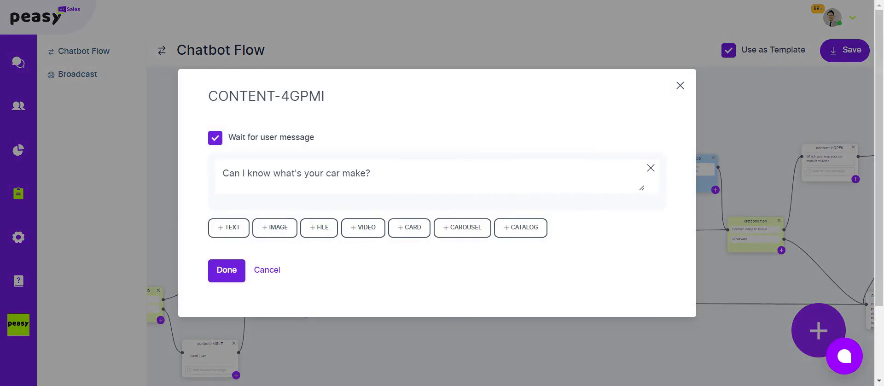
click(680, 85)
click(636, 170)
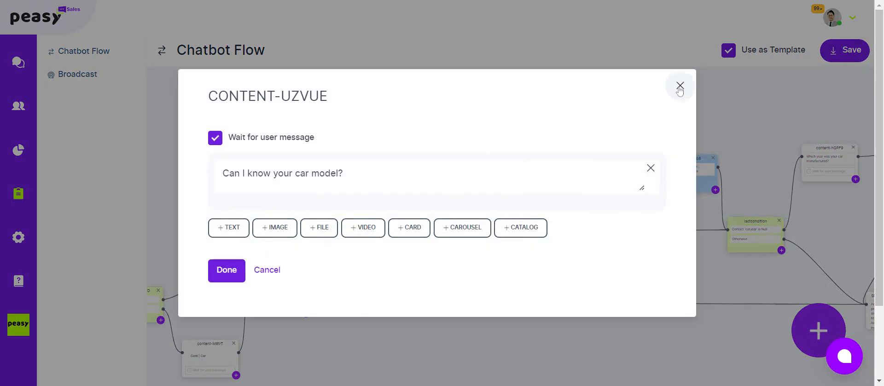
click(680, 85)
drag(742, 114, 658, 110)
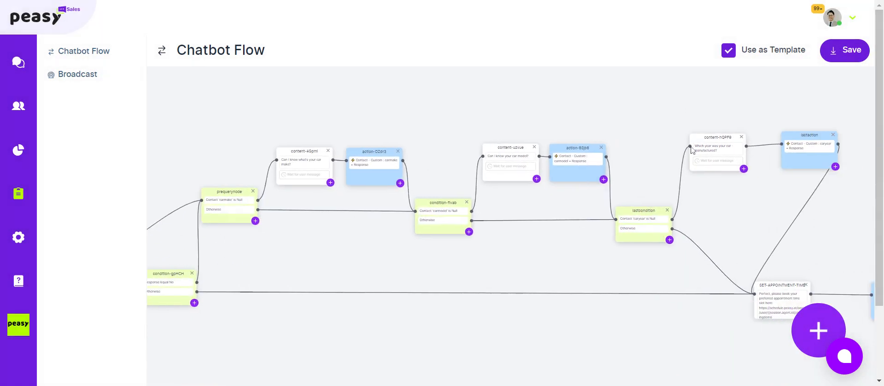
click(715, 144)
click(680, 86)
Inspect the carmake is Null condition in prequerynode and trace the branches onward to SET-APPOINTMENT-TIME
click(219, 211)
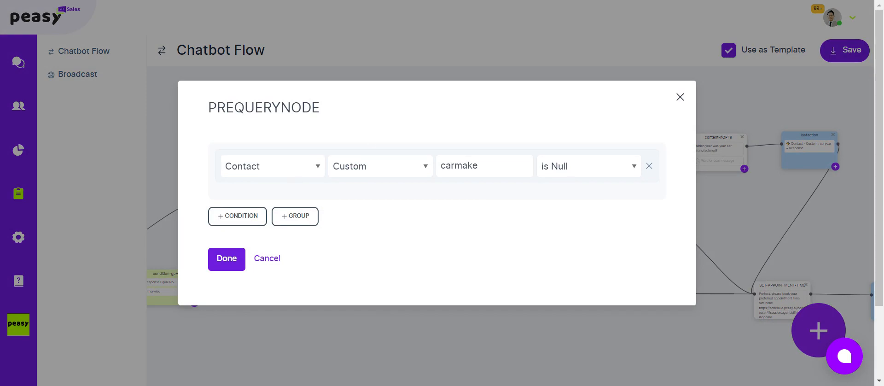
click(680, 97)
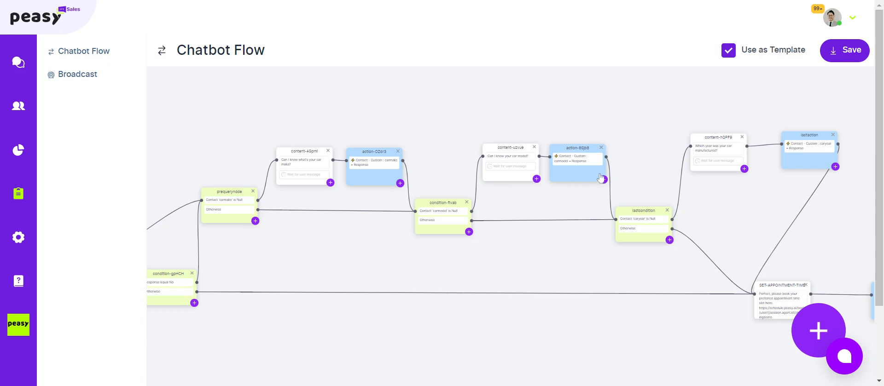
drag(735, 191, 587, 171)
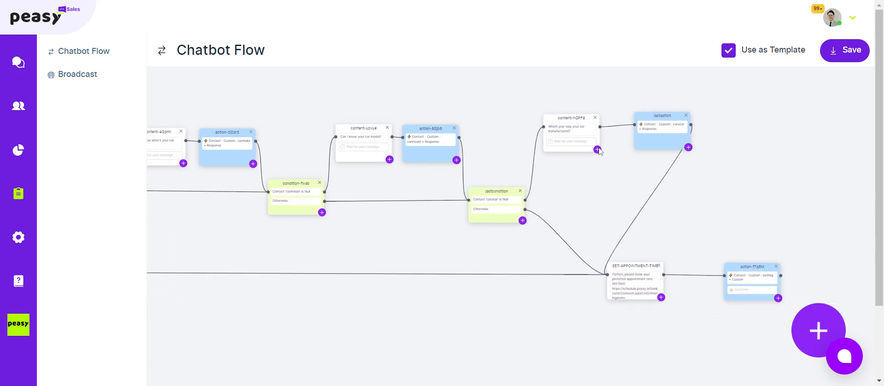
drag(377, 186, 470, 182)
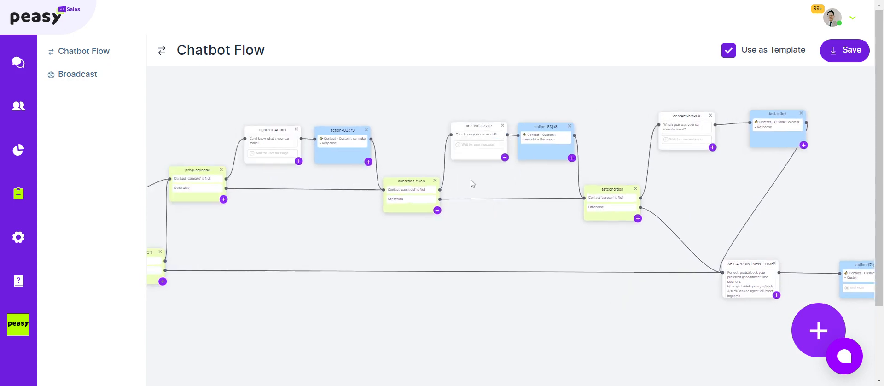
Inspect the car model question in content-uzvue and the custom carmodel attribute set in action-8SJB8
click(472, 148)
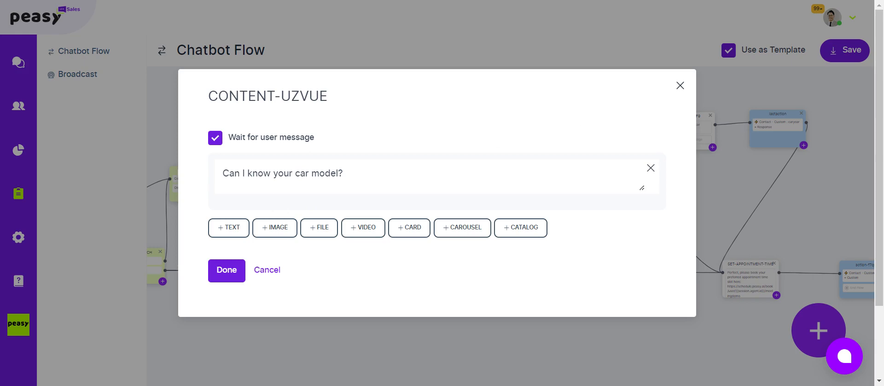
click(697, 98)
click(533, 156)
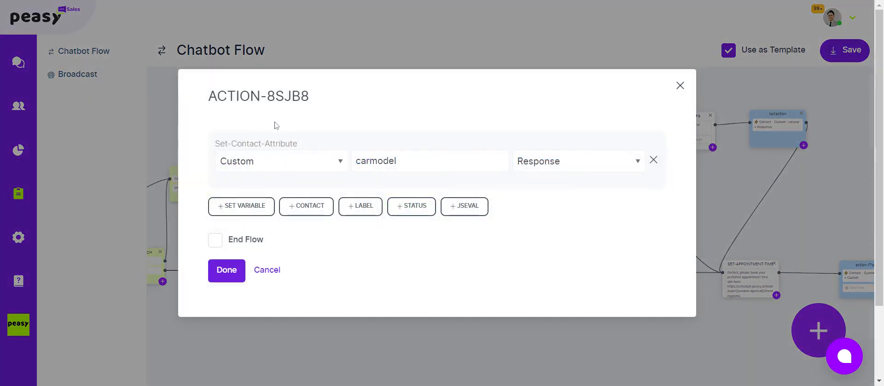
drag(502, 161, 353, 151)
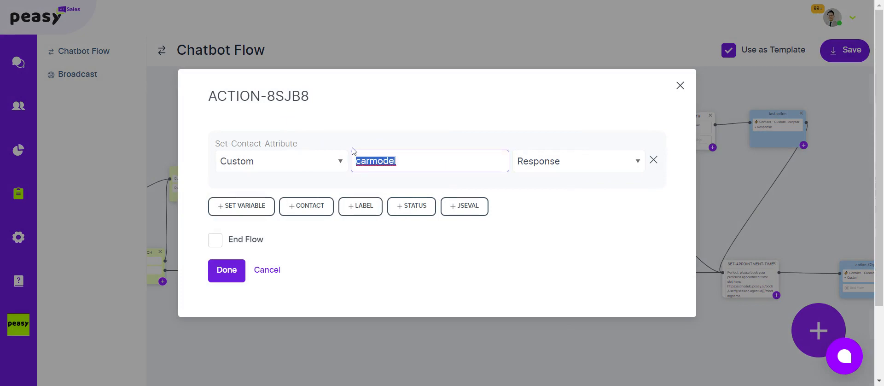
click(681, 85)
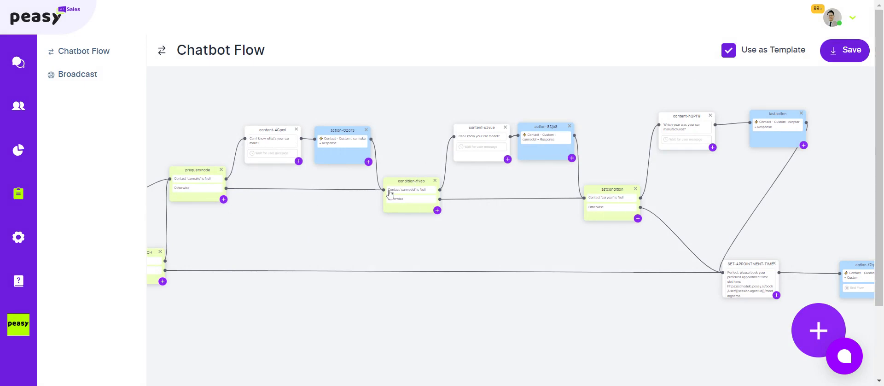
Recheck the car make sequence: the prequerynode condition, the content-4Gpmi question and the carmake attribute action that follows it
drag(270, 213, 369, 231)
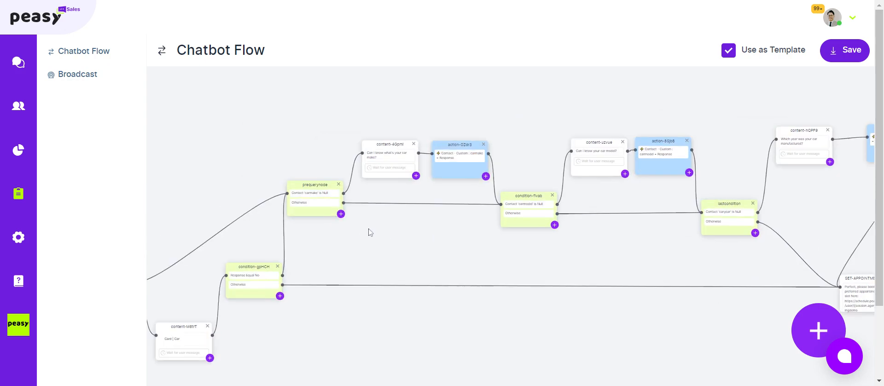
click(312, 207)
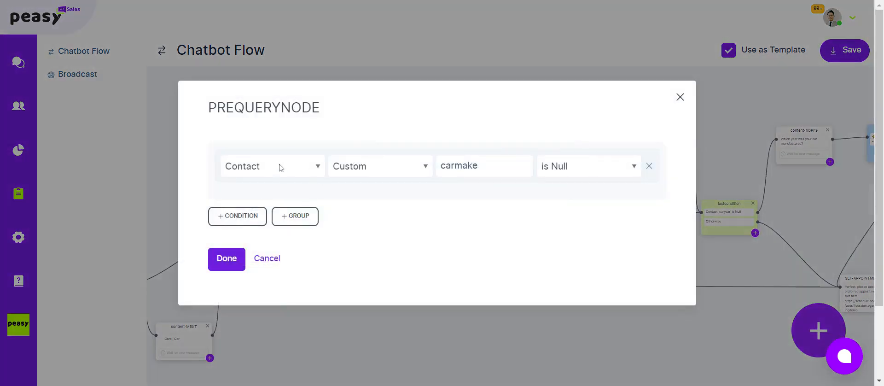
click(680, 96)
click(406, 164)
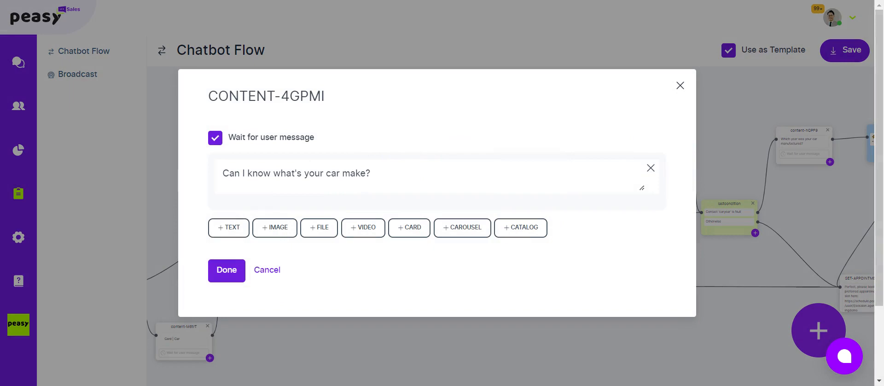
click(680, 86)
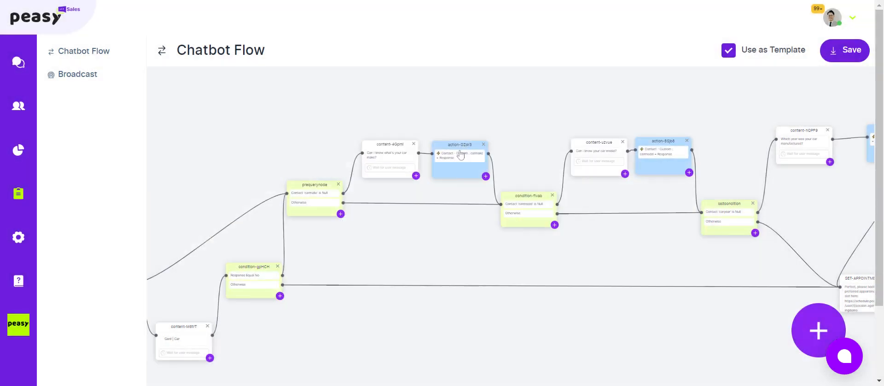
click(460, 155)
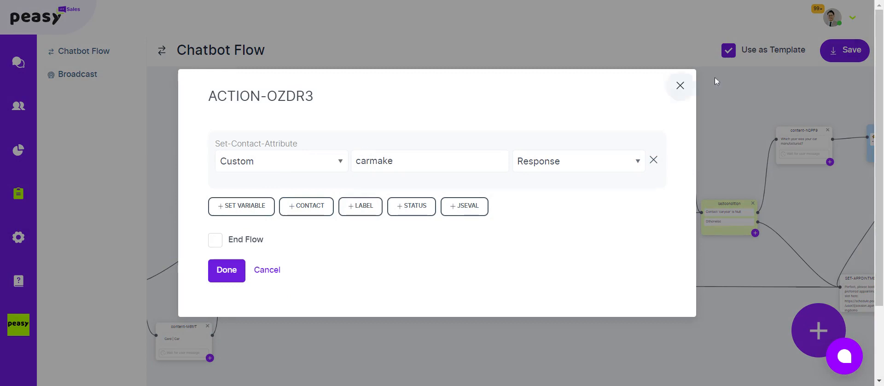
Inspect the contact attribute condition in prequerynode again
click(680, 86)
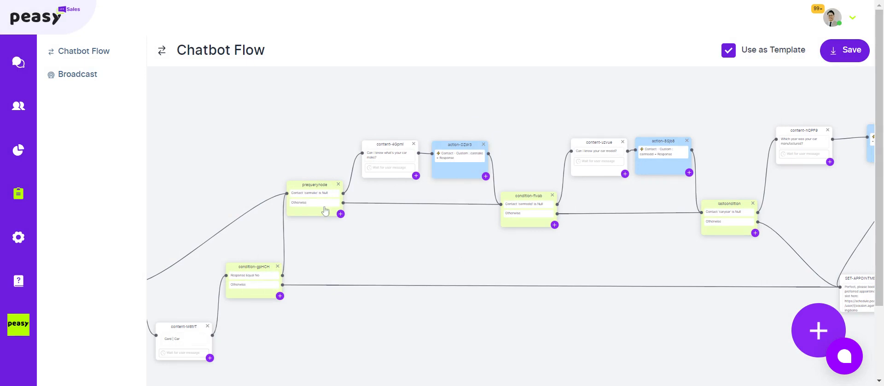
click(303, 194)
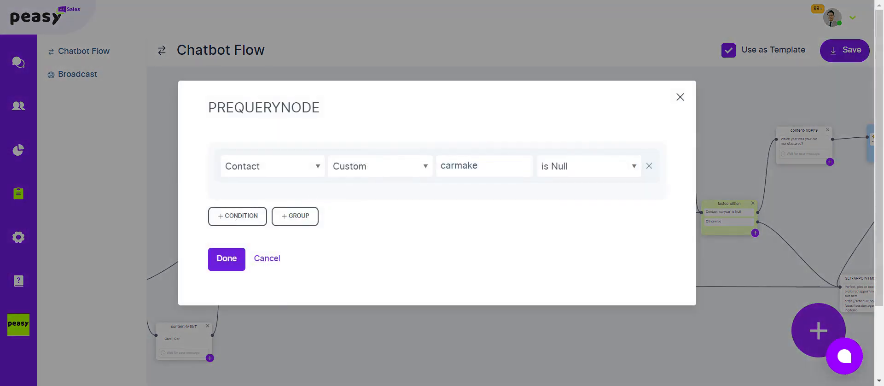
click(680, 97)
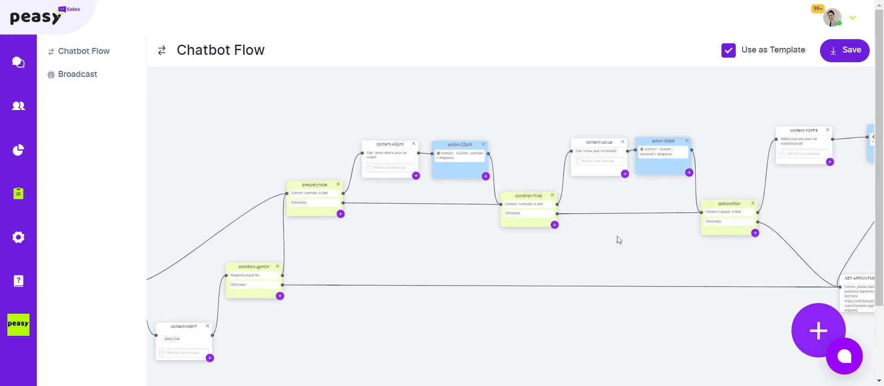
Review the questions in content-4Gpmi, content-uzvue and content-HQPF9 that ask for the car's make, model and year
drag(628, 277, 516, 268)
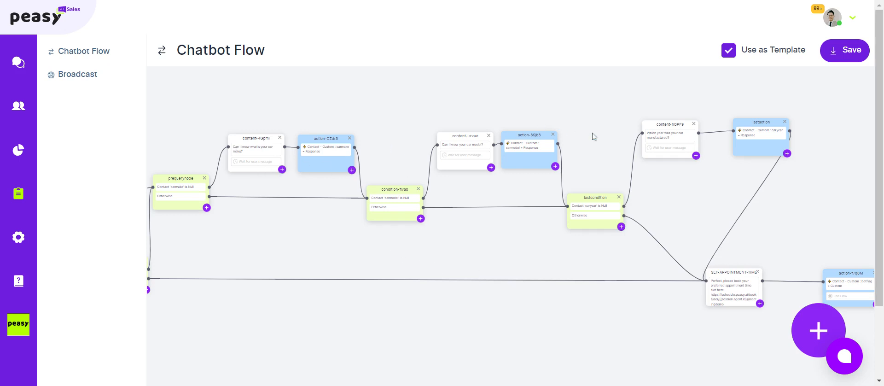
double_click(244, 153)
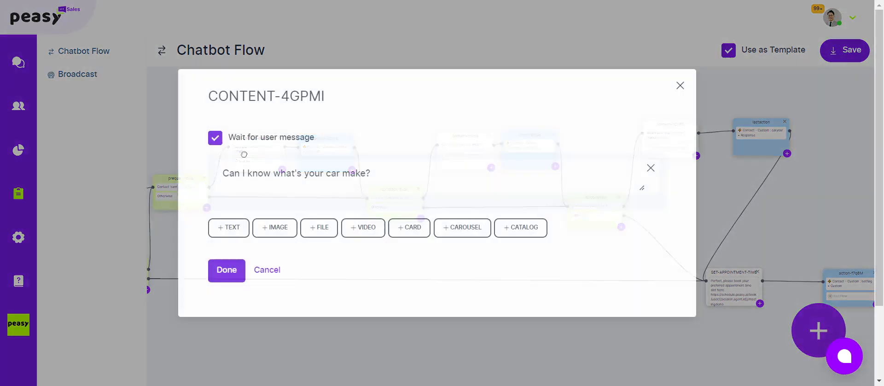
click(680, 85)
double_click(455, 154)
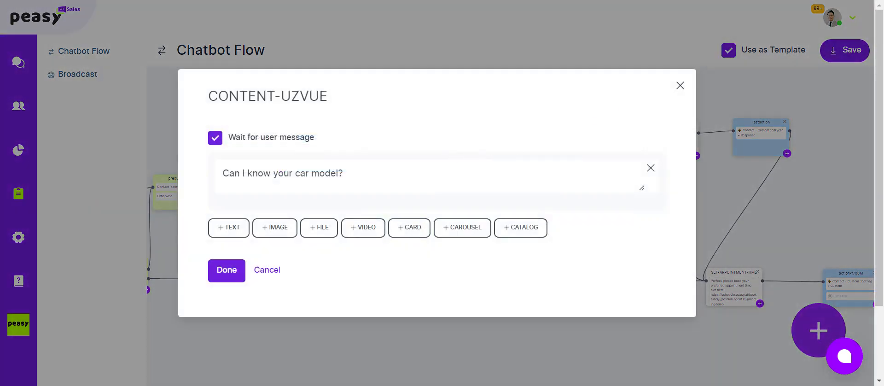
click(680, 85)
double_click(653, 150)
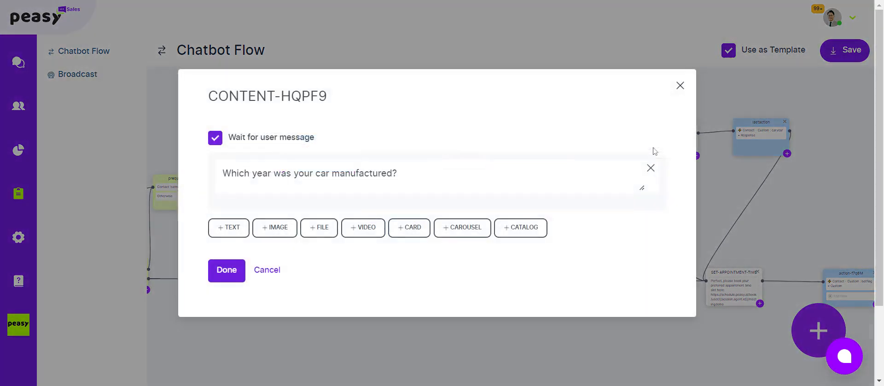
click(680, 86)
Inspect the booking message in SET-APPOINTMENT-TIME and trace the flow back to the nodes that ask for the contact's name
drag(715, 201, 626, 179)
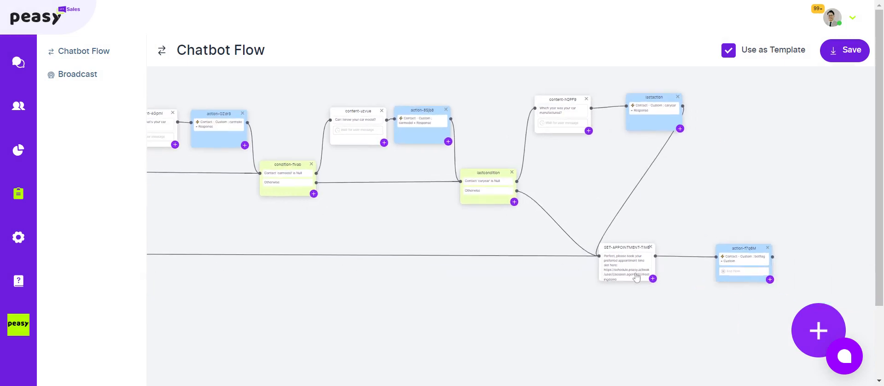
double_click(635, 272)
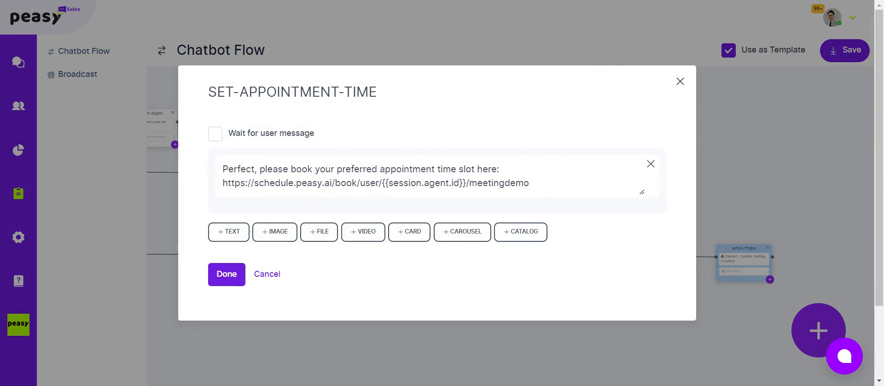
click(680, 81)
drag(407, 318, 578, 306)
drag(415, 300, 562, 287)
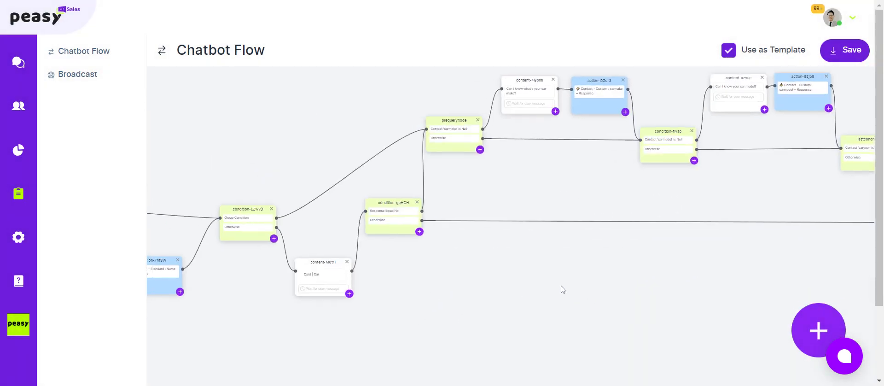
drag(453, 261, 712, 270)
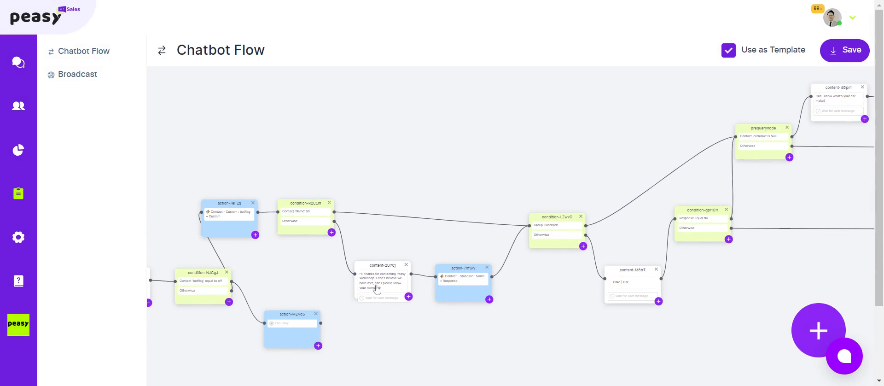
Change the custom attribute checked by the is Null condition in prequerynode to cartype
drag(731, 296, 513, 282)
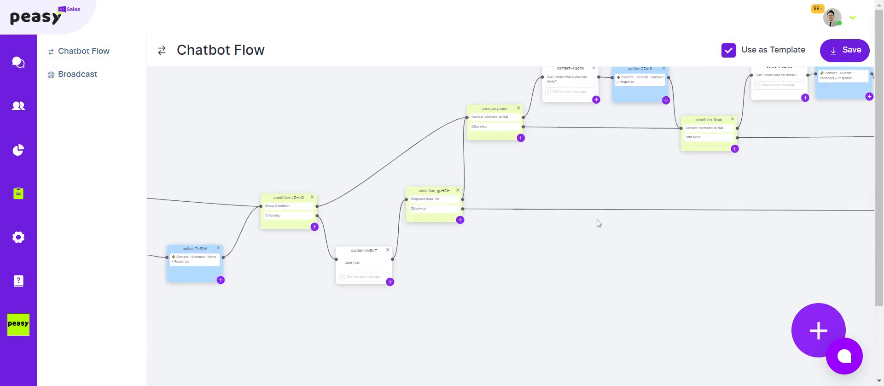
drag(607, 179, 513, 272)
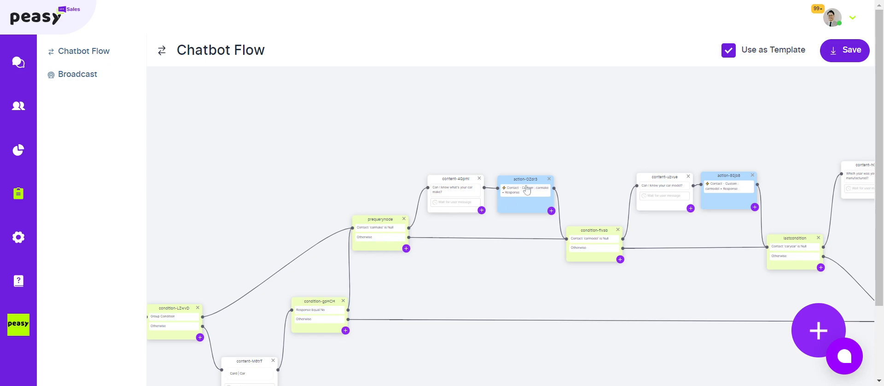
double_click(386, 245)
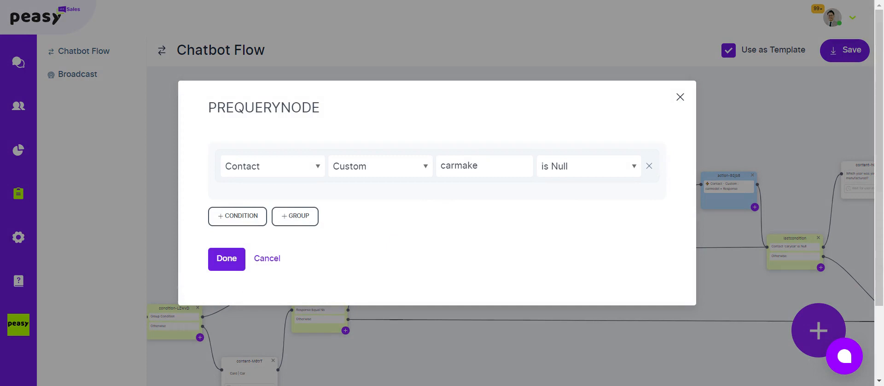
click(485, 166)
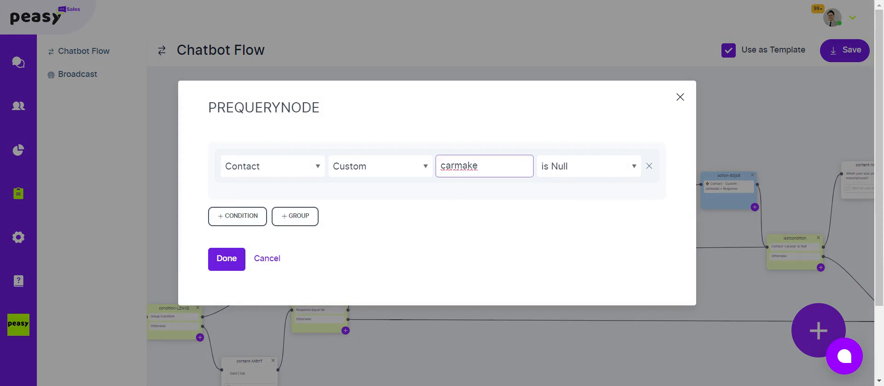
click(479, 227)
click(483, 165)
key(BackSpace)
key(BackSpace)
key(BackSpace)
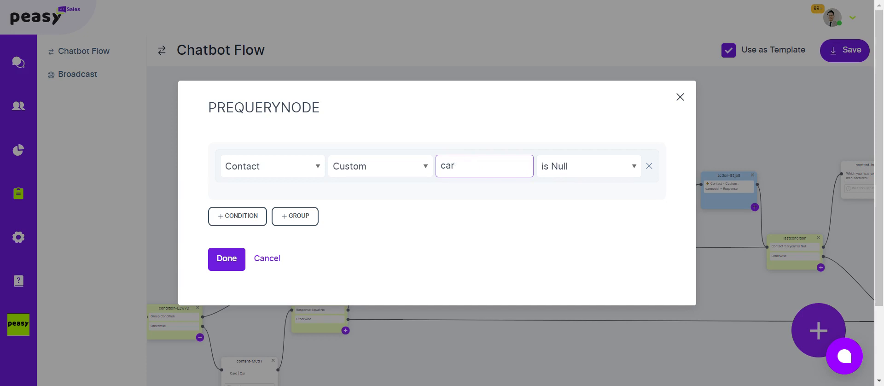
text(type)
click(230, 261)
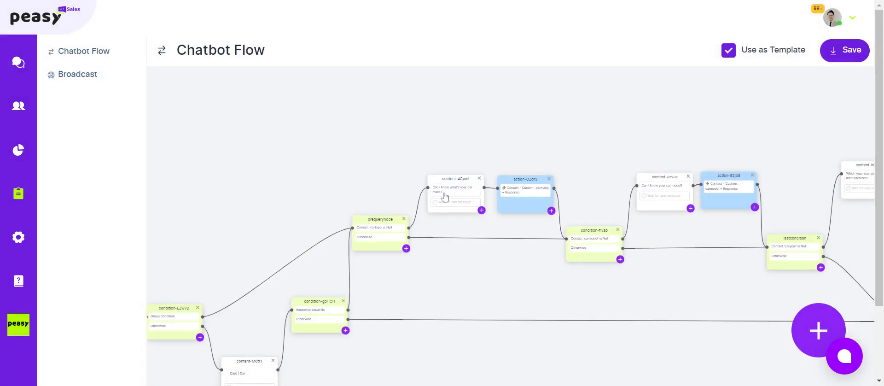
Replace the car make text question in content-4Gpmi with a card
click(444, 196)
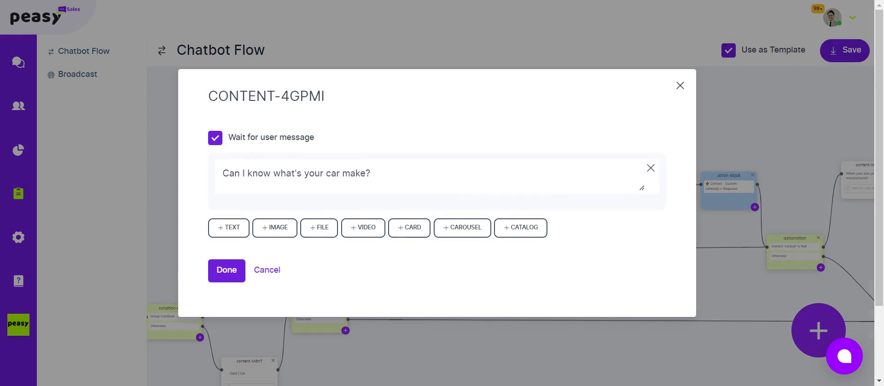
click(651, 168)
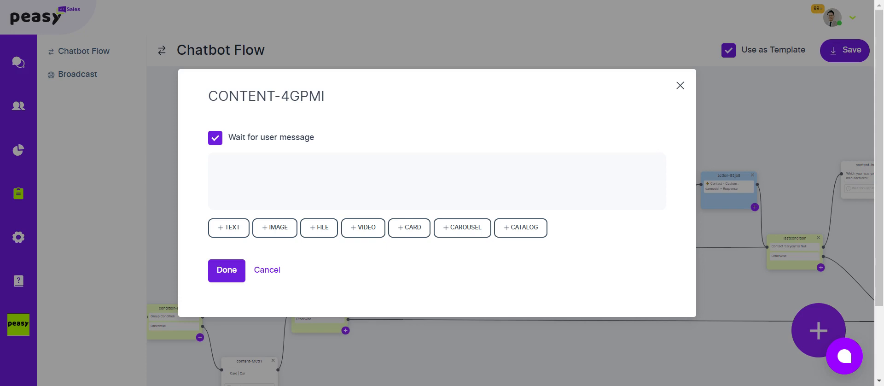
click(407, 232)
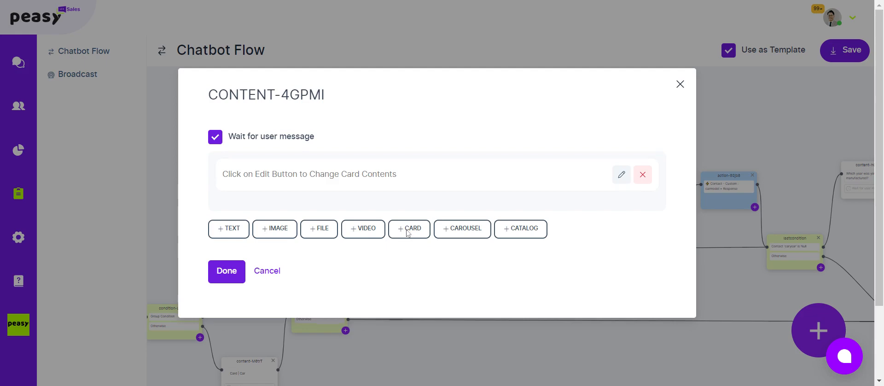
Give the new card the title "Car Type" and the subtitle "What is your car type?"
click(621, 175)
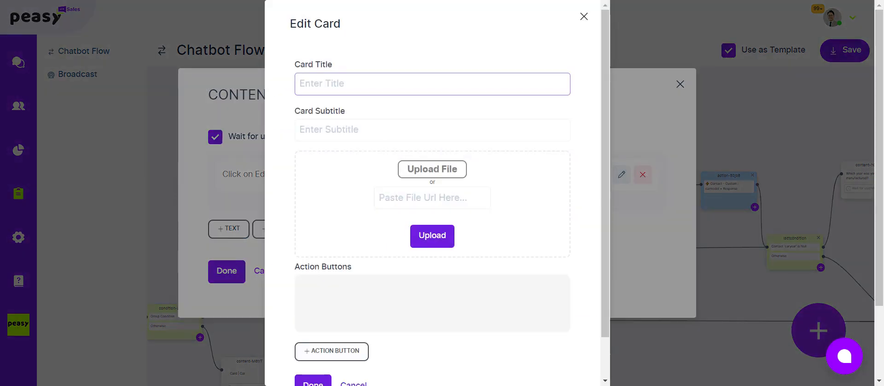
text(Car)
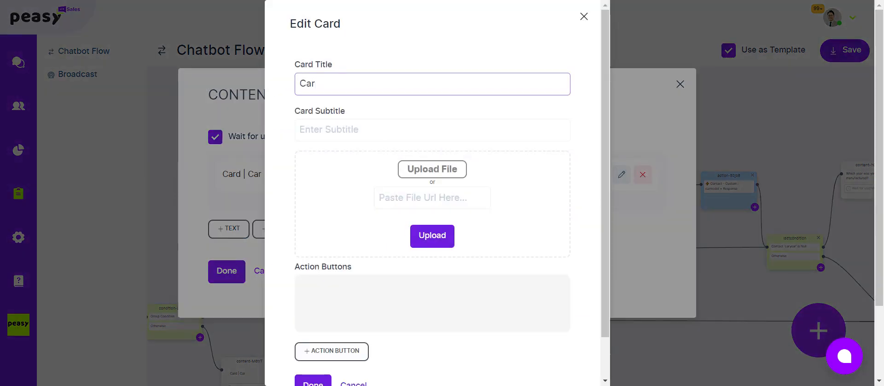
text( Type)
click(332, 130)
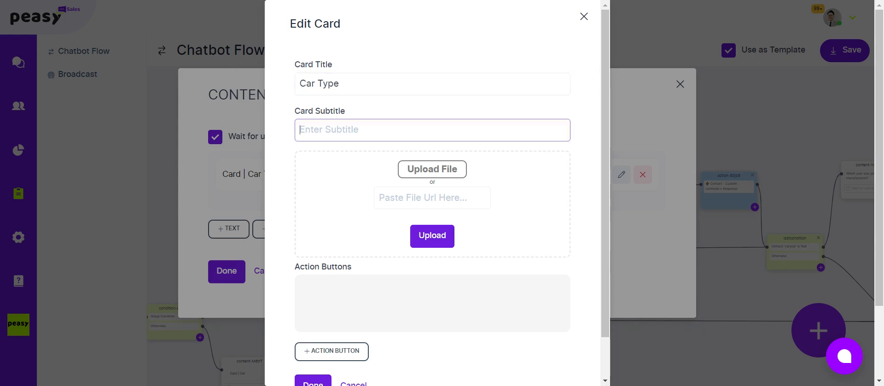
text(What is)
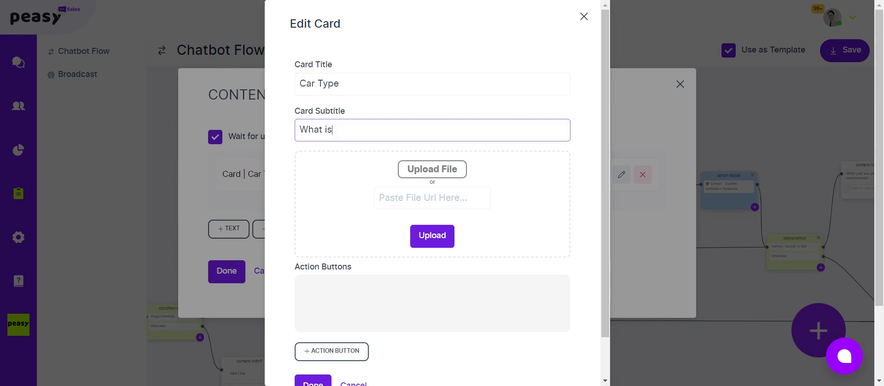
text( your car typ)
key(BackSpace)
key(BackSpace)
key(BackSpace)
key(BackSpace)
text(autom)
key(BackSpace)
key(BackSpace)
key(BackSpace)
key(BackSpace)
key(BackSpace)
text(car typ)
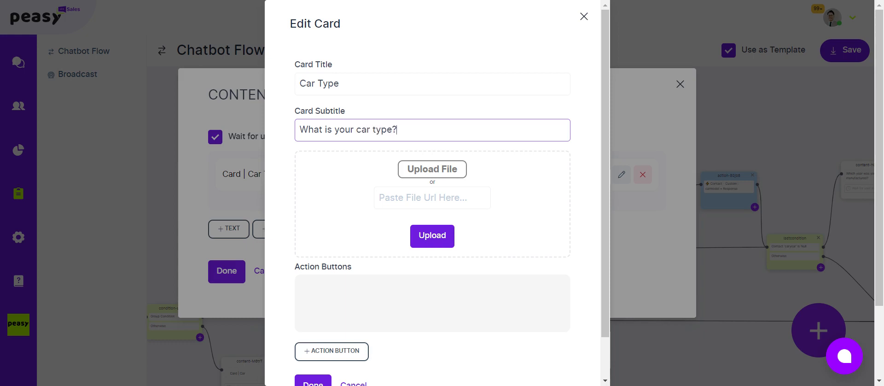
Add a Say Something action button to the card with the title and value Sedan
scroll(378, 237, down, 1)
click(343, 304)
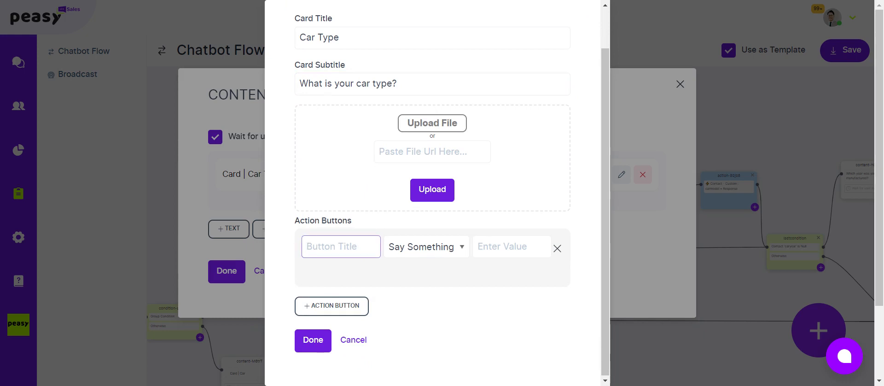
text(Sedan)
key(Tab)
key(Tab)
text(Sedan)
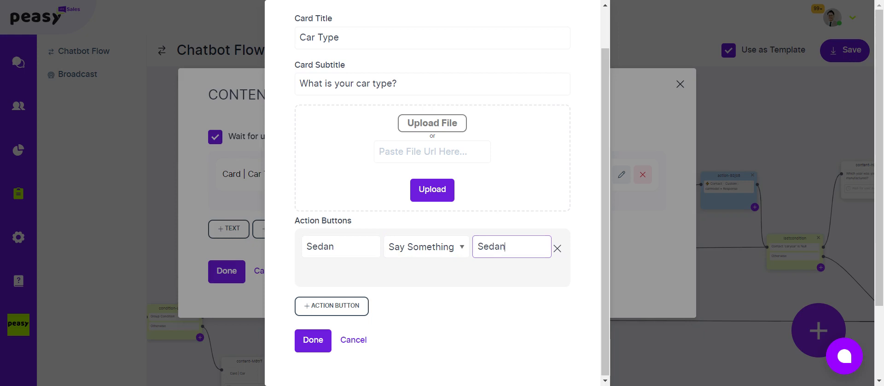
Add a second Say Something action button with the title and value Pickup
click(342, 305)
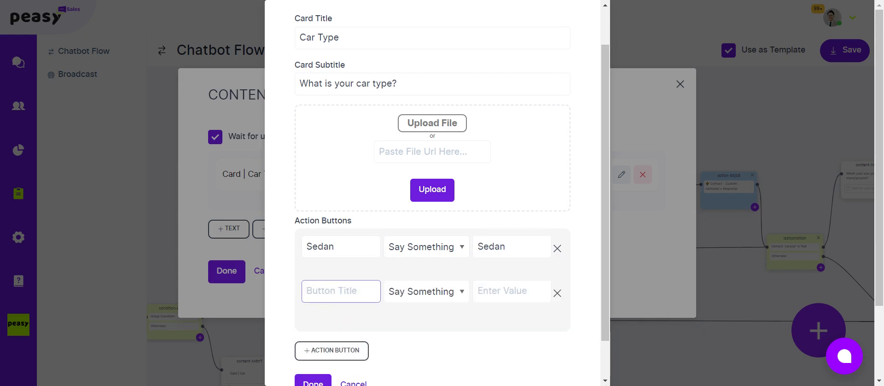
text(Pickup)
key(Tab)
key(Tab)
text(Pickup)
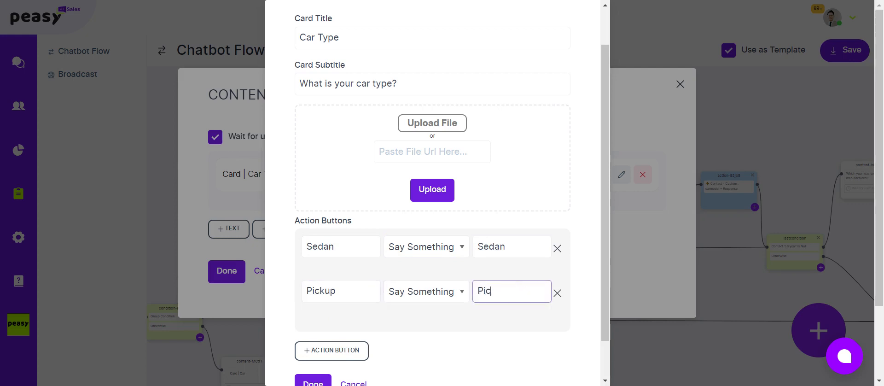
Add a third Say Something action button titled and valued Convertible, and apply the card to content-4Gpmi
click(348, 355)
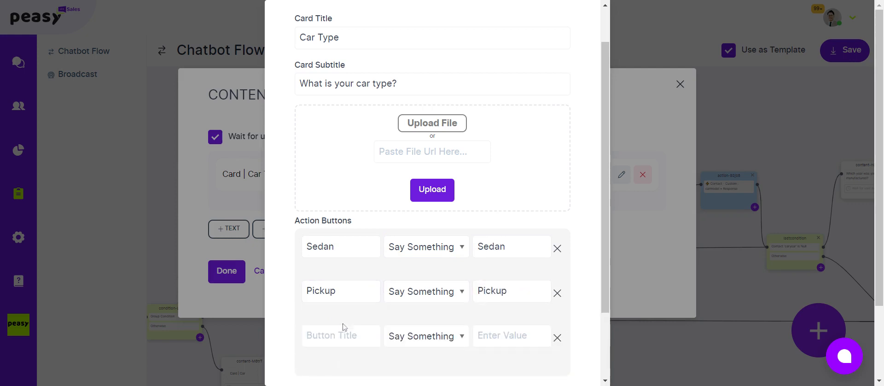
text(Convertible)
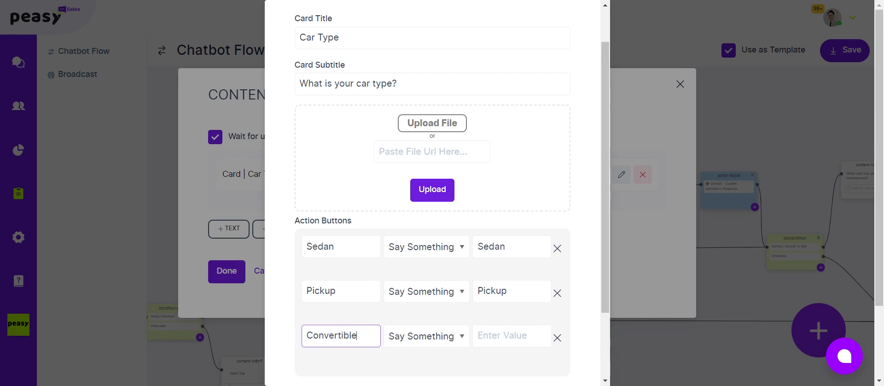
key(Tab)
key(Tab)
text(Co)
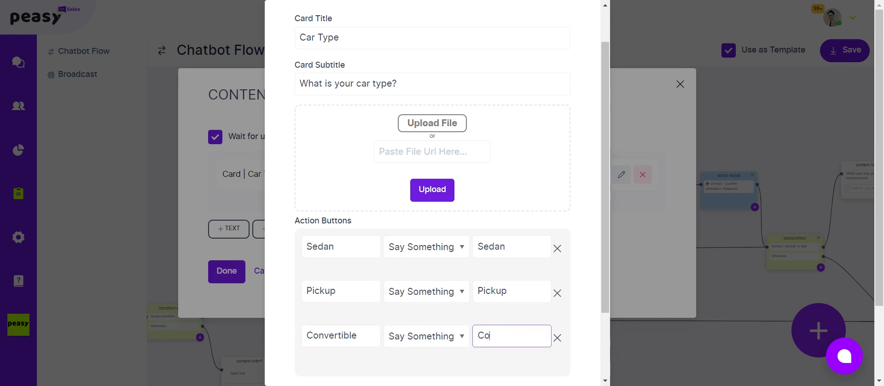
text(nvertible)
scroll(295, 221, down, 2)
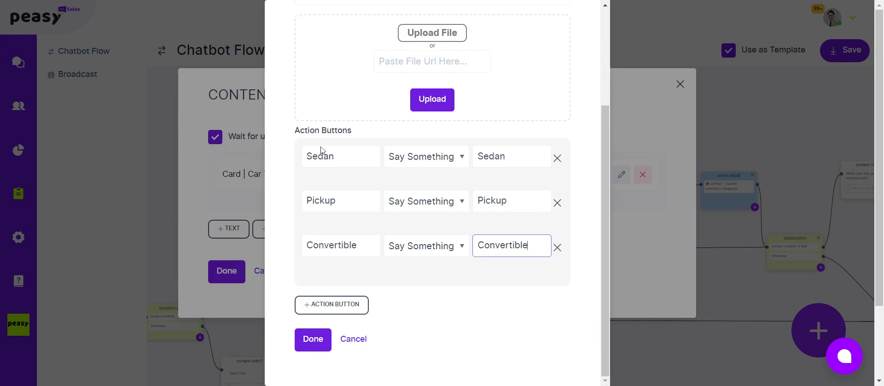
click(318, 335)
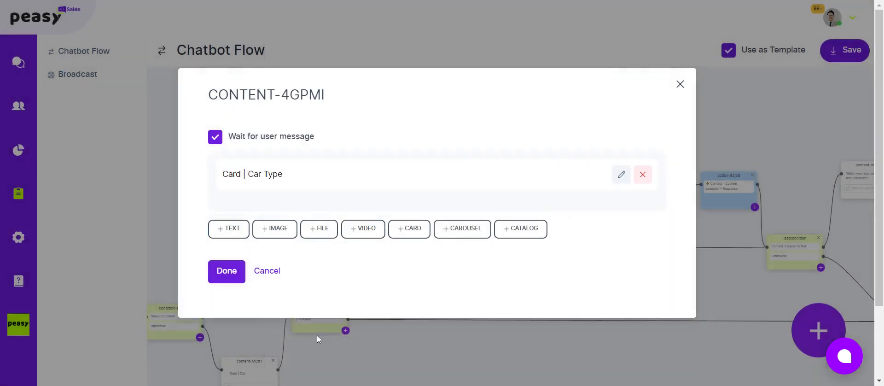
click(227, 272)
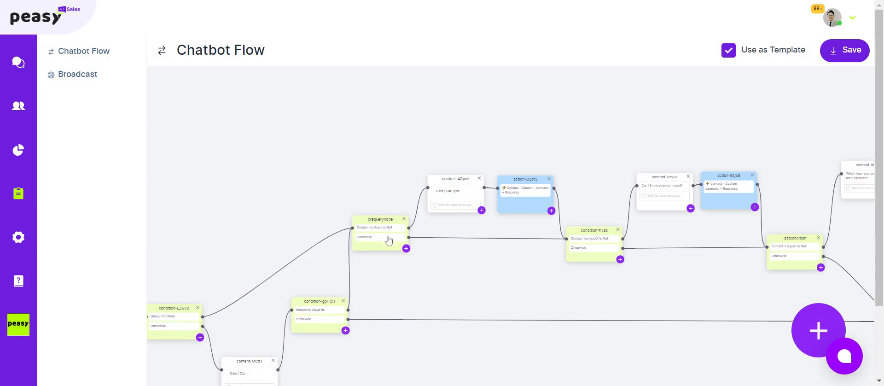
Compare the contact attribute saved by action-OZDR3 with the one checked in prequerynode, leaving both unchanged
click(526, 197)
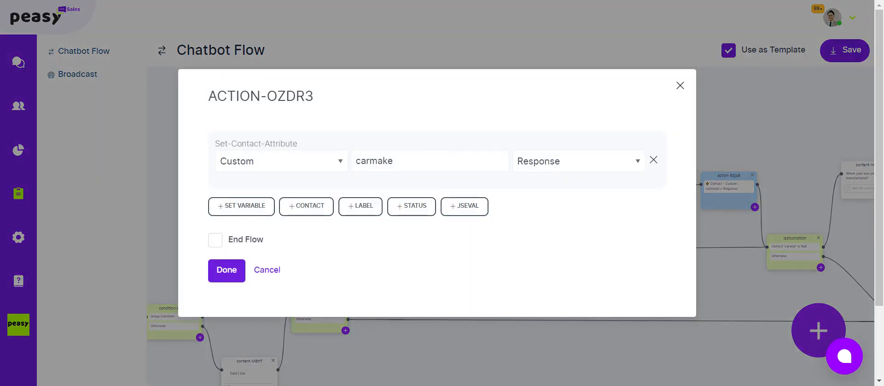
drag(403, 162, 323, 166)
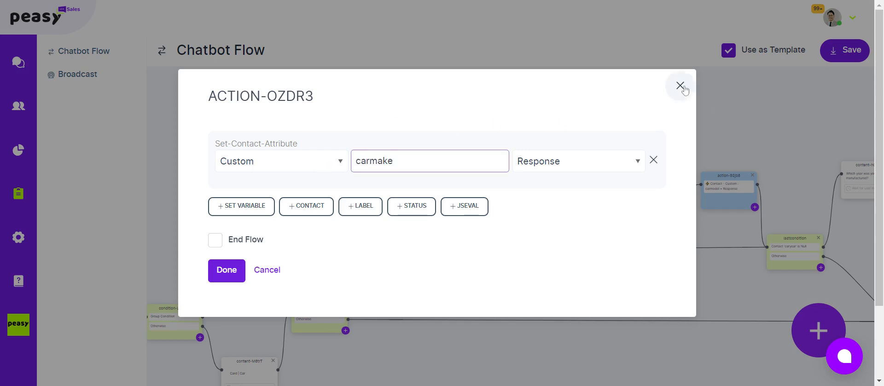
click(680, 85)
click(373, 231)
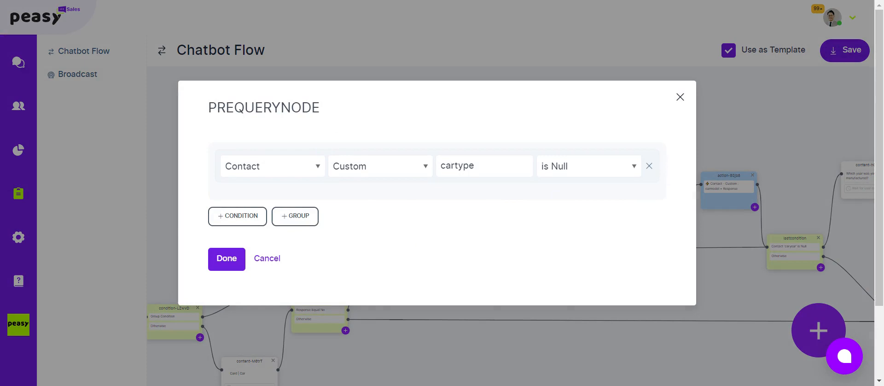
click(680, 96)
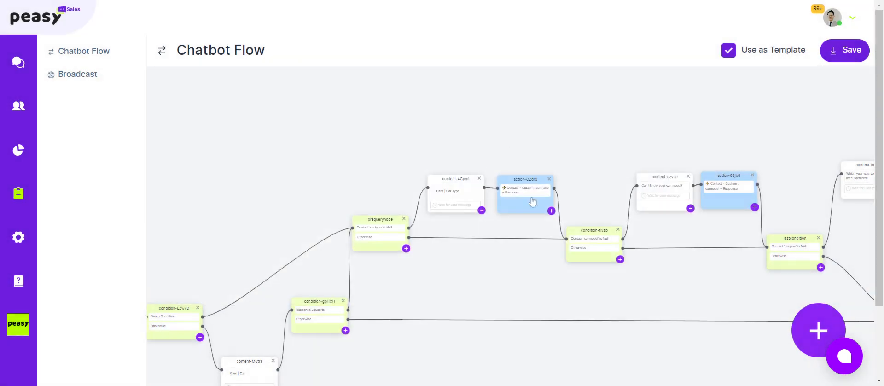
Set the custom contact attribute saved by action-OZDR3 to cartype and apply the change
click(537, 198)
click(387, 162)
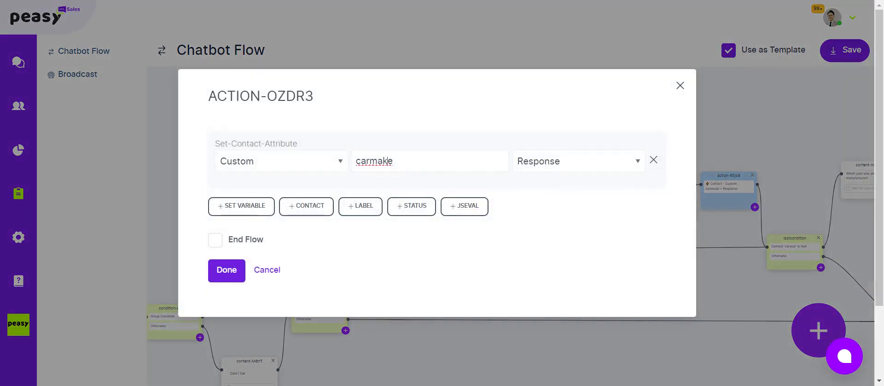
drag(370, 161, 394, 161)
text(typ)
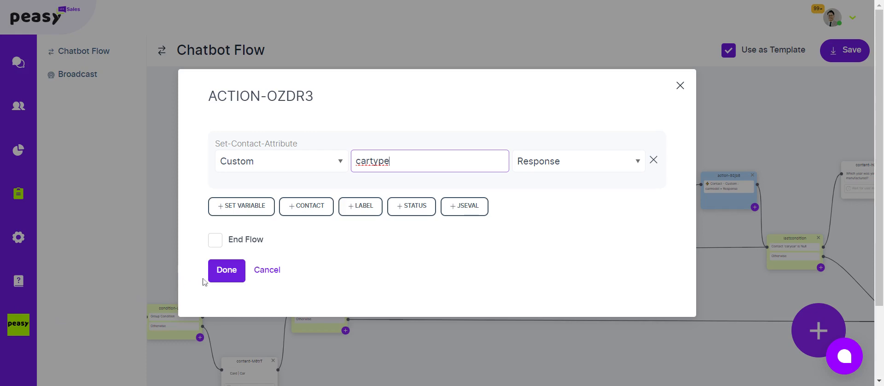
click(238, 276)
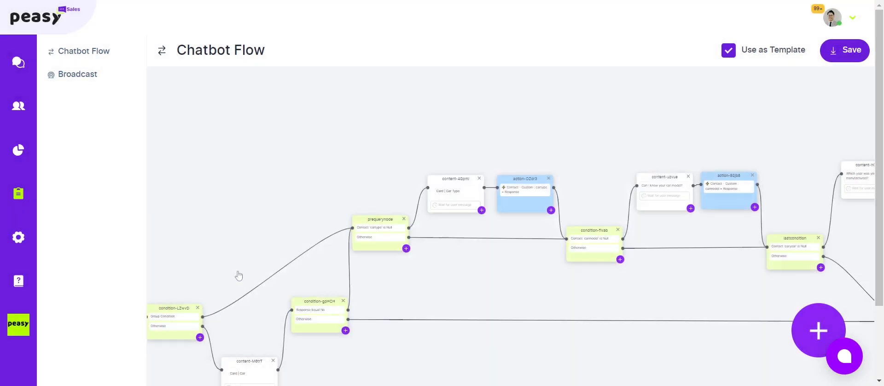
Add a condition node from lastaction and place it in the empty space below and beyond that node
drag(537, 257, 455, 253)
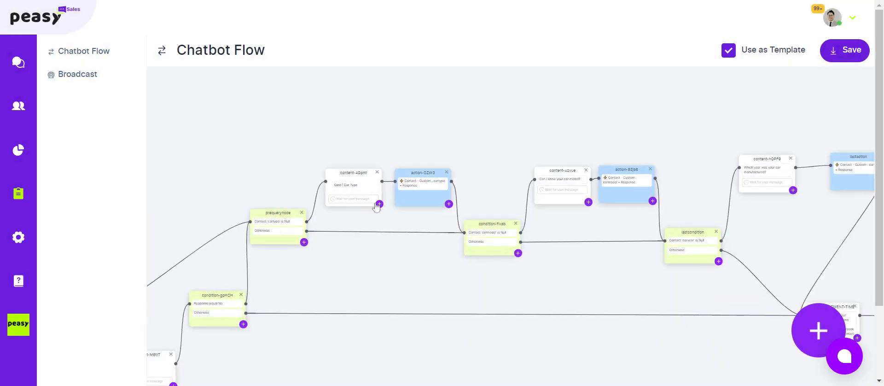
drag(481, 277, 394, 286)
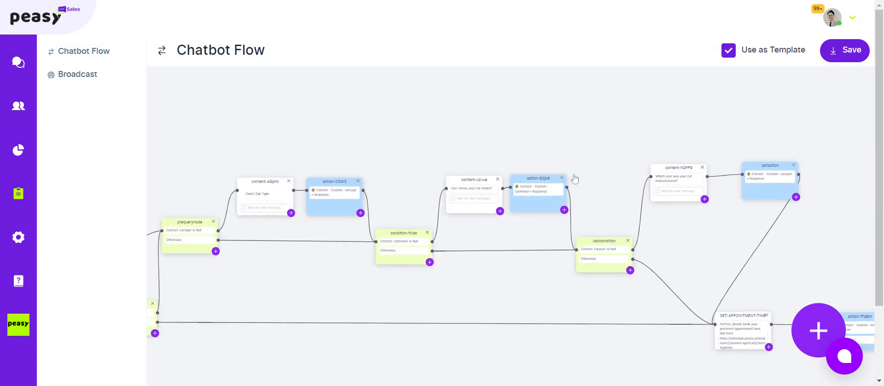
drag(705, 245, 598, 230)
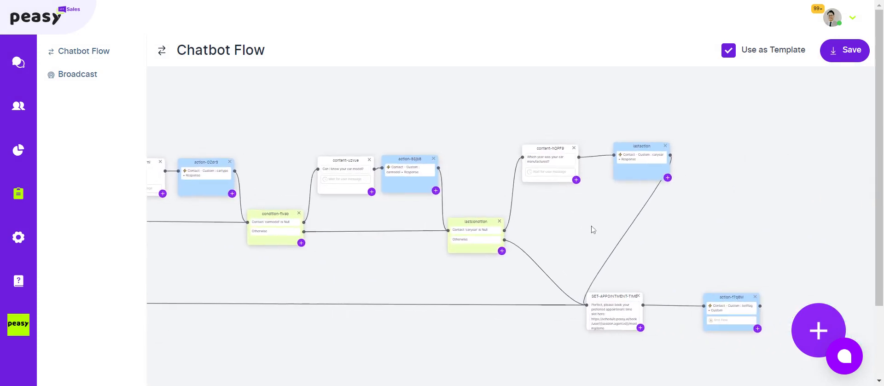
drag(703, 248, 578, 237)
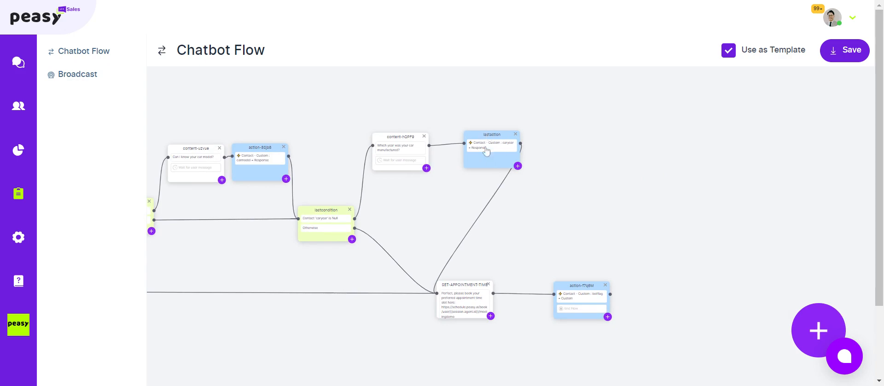
click(517, 166)
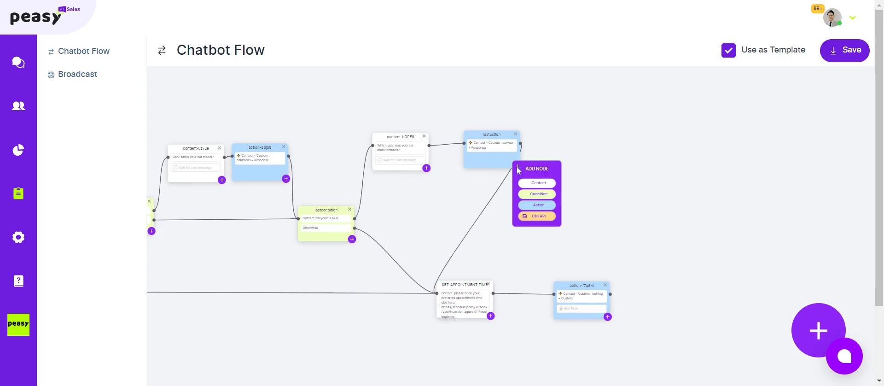
click(546, 196)
drag(548, 202, 587, 209)
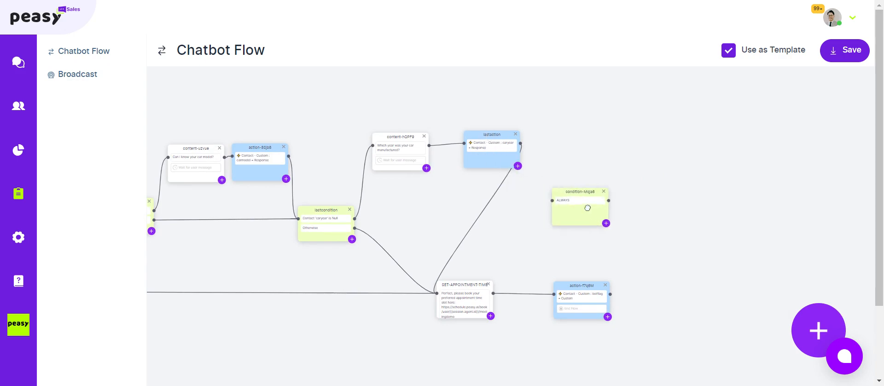
Set the new condition to check that the contact's custom attribute carprice is Null, and apply it
double_click(587, 209)
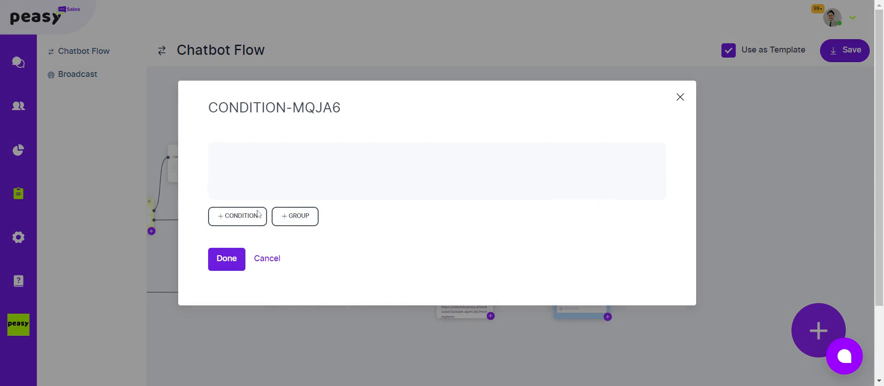
click(261, 180)
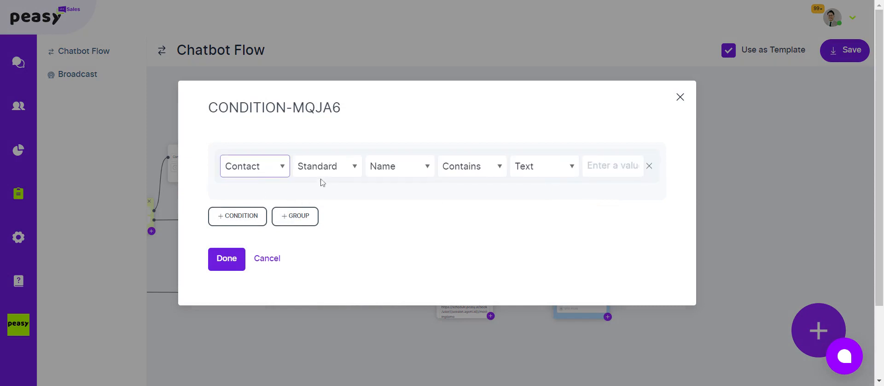
click(326, 173)
click(325, 182)
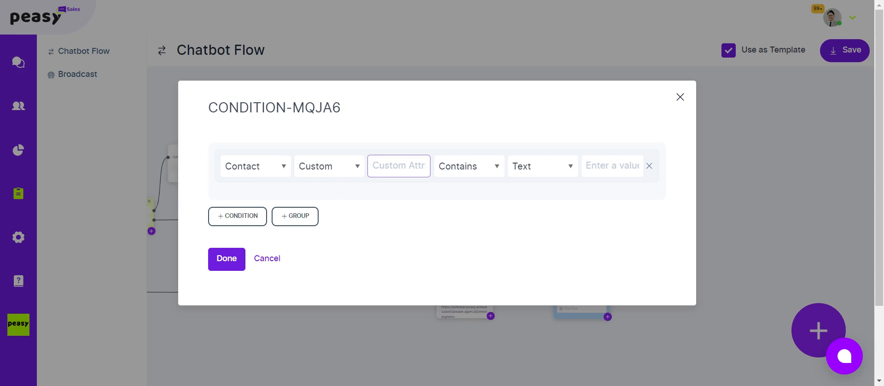
text(carprice)
click(487, 169)
click(472, 277)
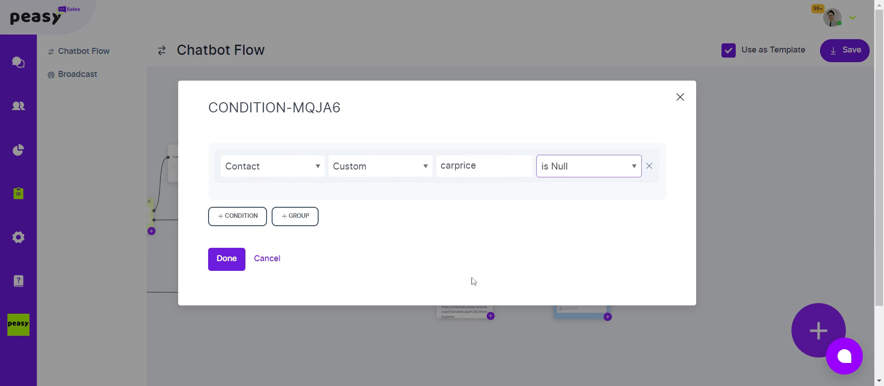
click(232, 264)
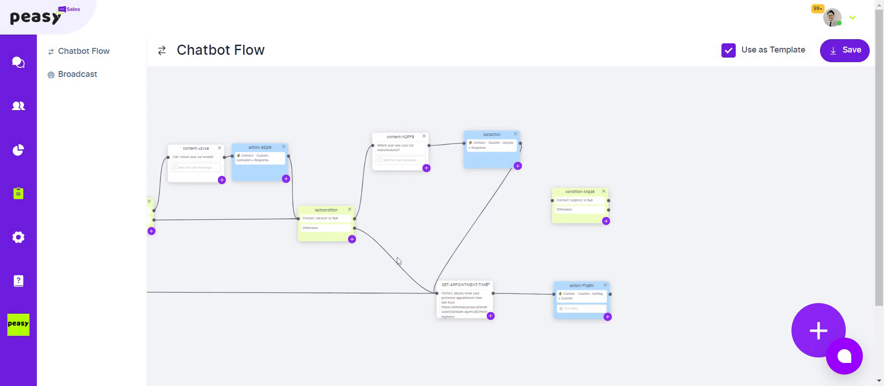
Replace the links from lastcondition's Otherwise and from lastaction to SET-APPOINTMENT-TIME with links to the carprice condition, lowering that condition slightly
click(409, 274)
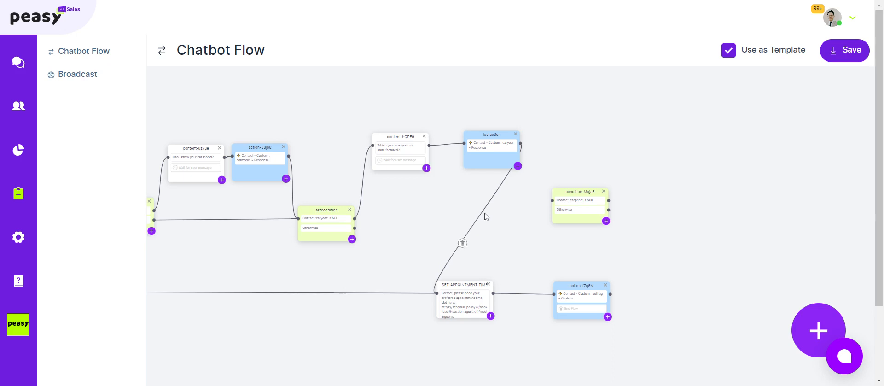
click(463, 244)
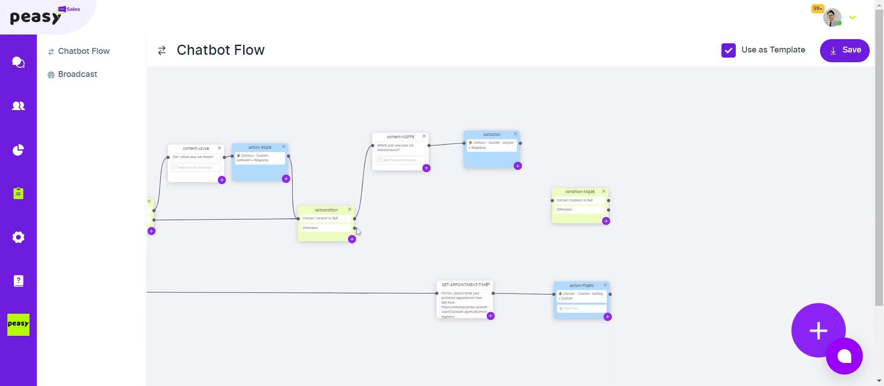
drag(355, 230, 550, 205)
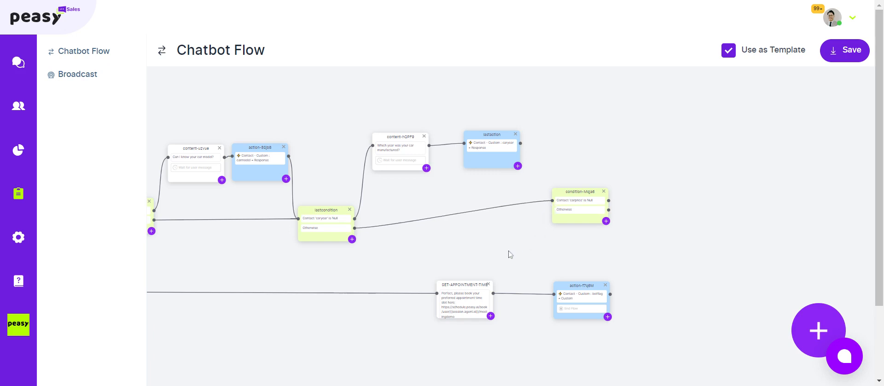
drag(509, 252, 422, 247)
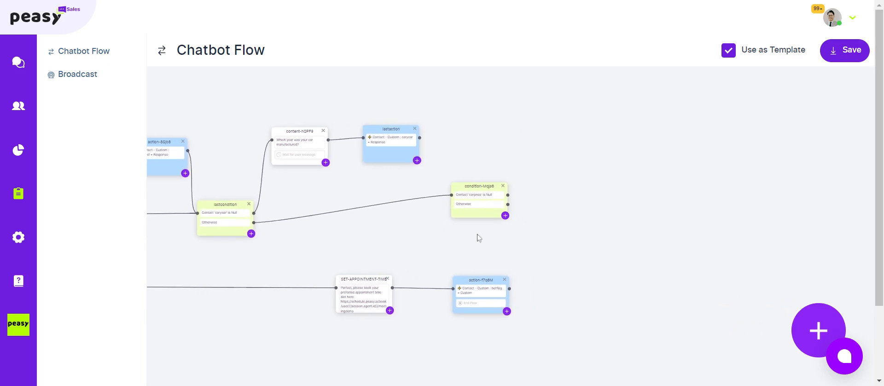
drag(499, 204, 504, 226)
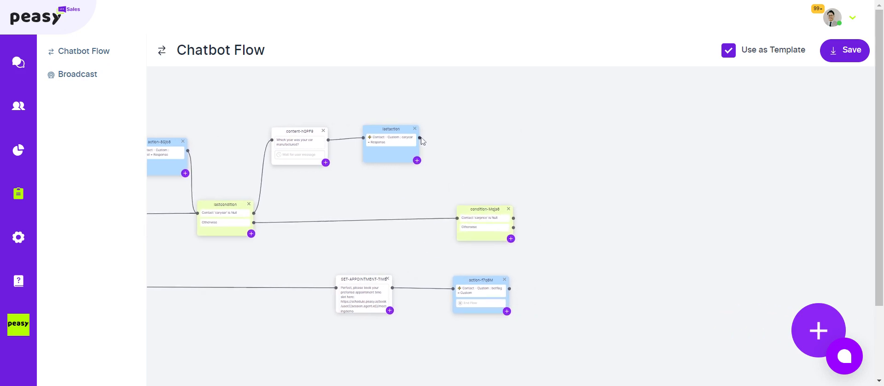
drag(420, 138, 458, 218)
drag(393, 239, 549, 234)
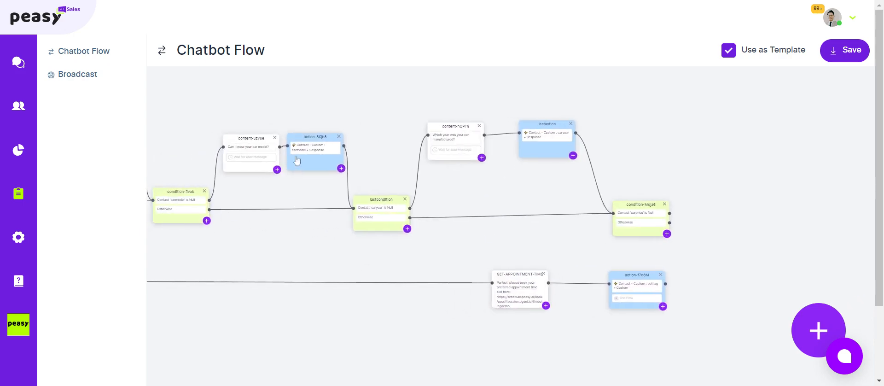
Add a content node from the carprice condition and place it above and beyond that condition
drag(548, 240, 407, 223)
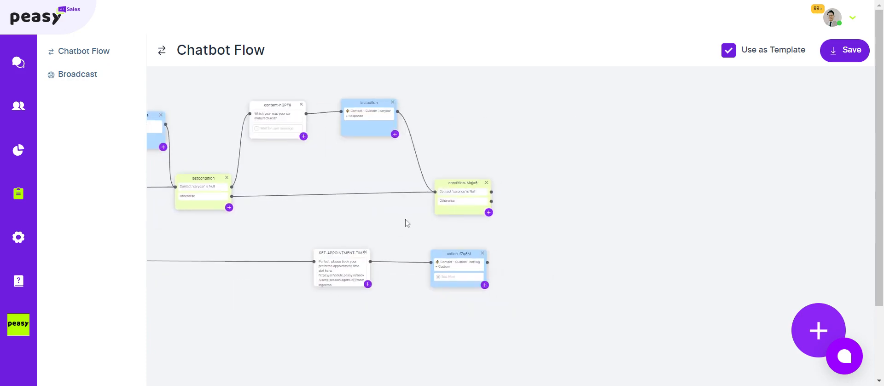
click(489, 212)
click(514, 233)
drag(513, 233, 555, 108)
Give the new content node the text "What is the price of your current car?" and make it wait for the user message
click(554, 122)
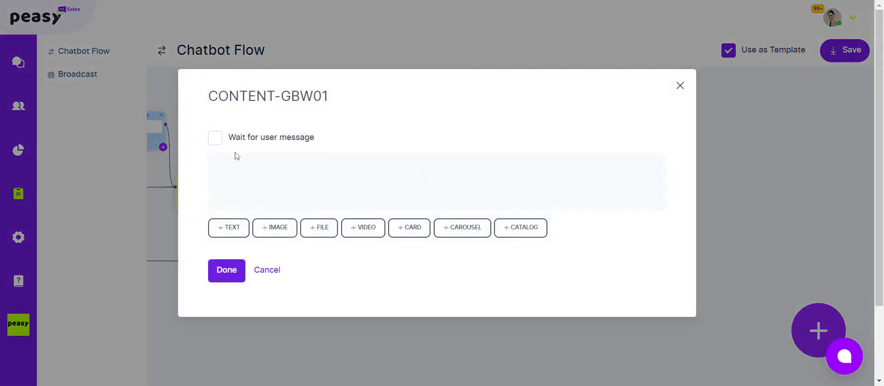
click(239, 225)
text(What is the price of your current car?)
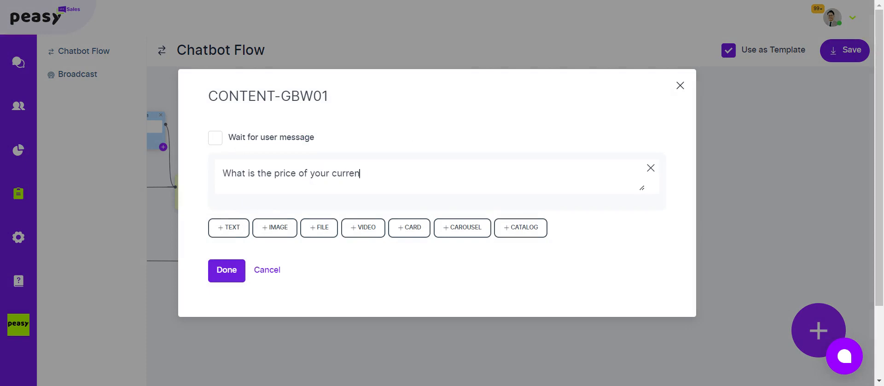
click(290, 146)
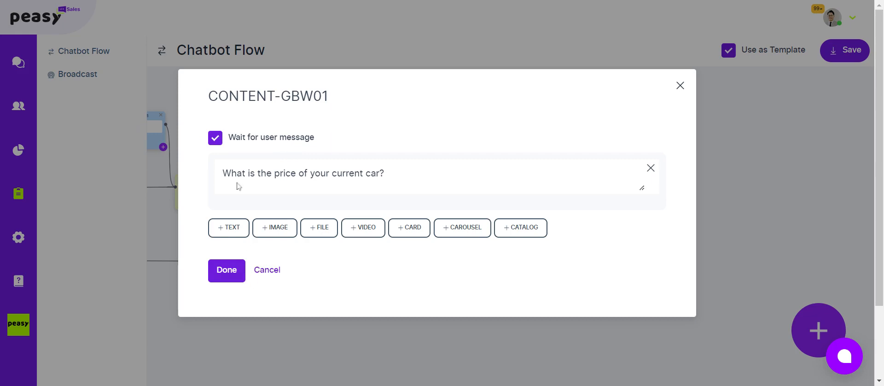
click(225, 277)
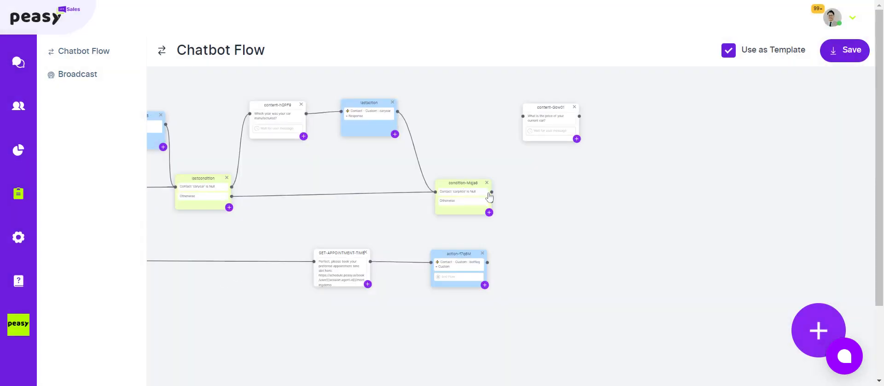
Connect the carprice is Null output of the condition to the car price question node
drag(488, 196, 478, 198)
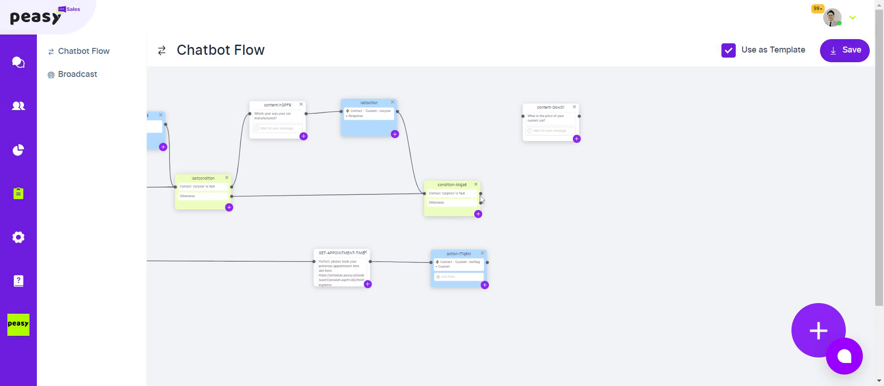
click(433, 197)
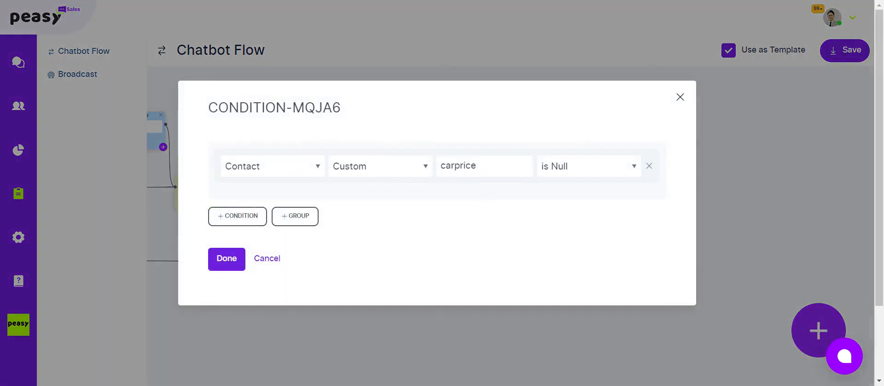
click(679, 96)
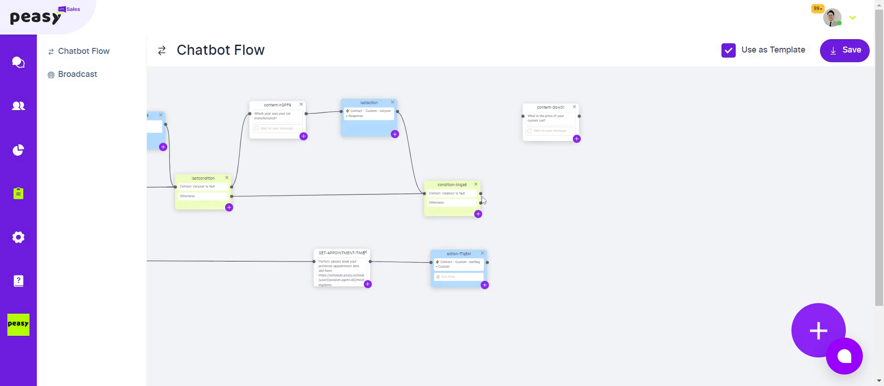
drag(481, 193, 525, 122)
Connect the carprice condition's Otherwise output to SET-APPOINTMENT-TIME and shift that node closer to the action after it
drag(572, 209, 478, 211)
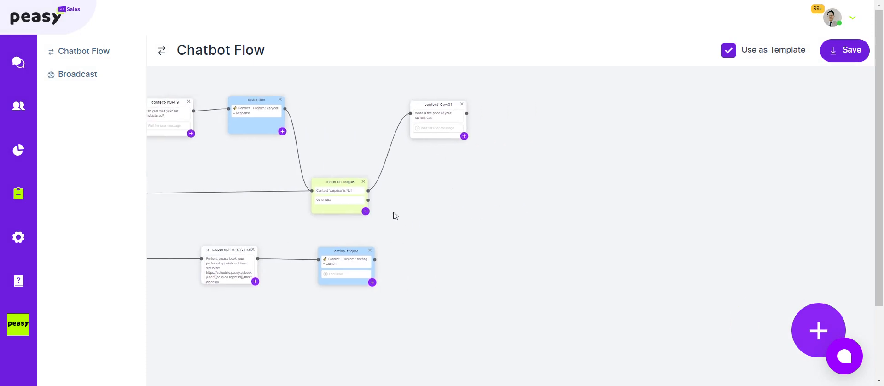
drag(419, 221, 508, 157)
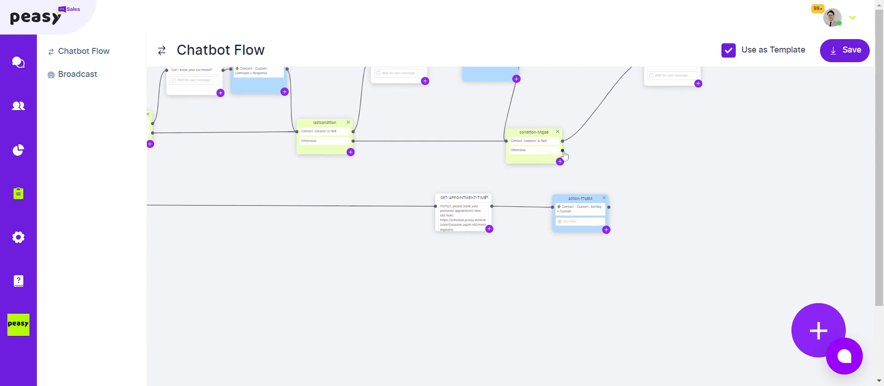
drag(563, 151, 502, 233)
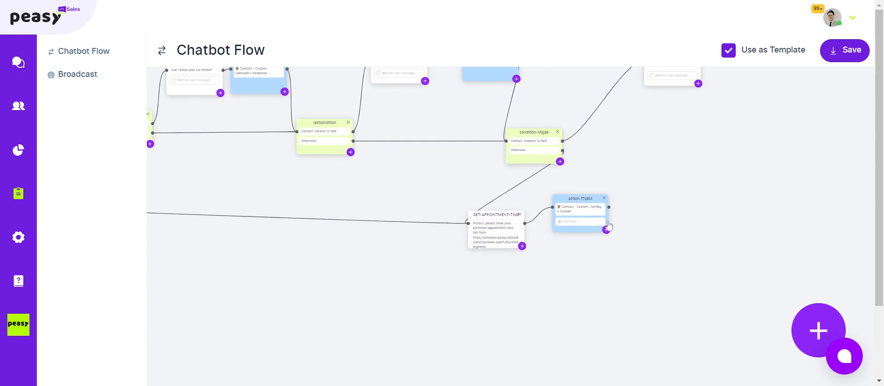
Move the last action node and SET-APPOINTMENT-TIME further along the flow, placing SET-APPOINTMENT-TIME just beyond and below the carprice condition
drag(600, 218, 746, 224)
drag(504, 236, 606, 222)
drag(651, 166, 530, 207)
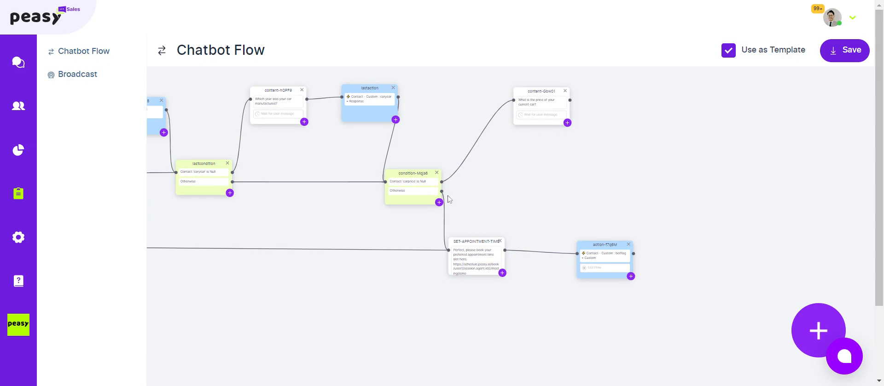
Add an action node from the car price question that sets the custom contact attribute carprice to Response
click(568, 122)
click(594, 163)
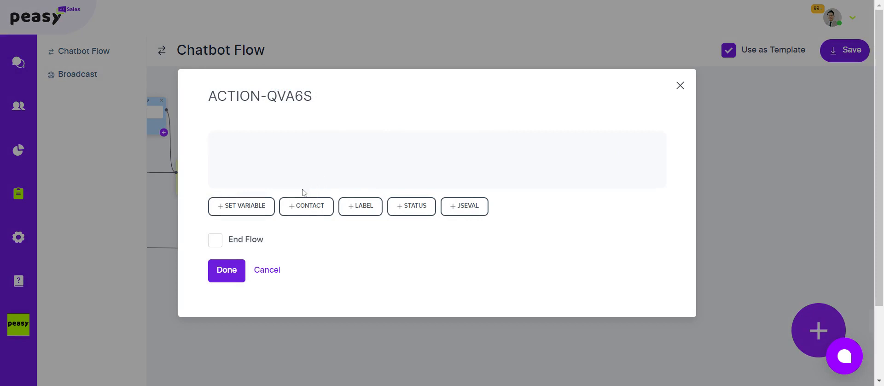
click(309, 212)
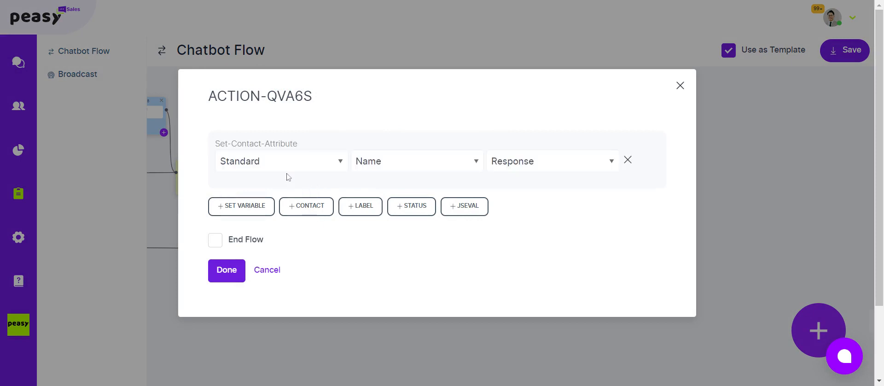
click(286, 170)
click(286, 182)
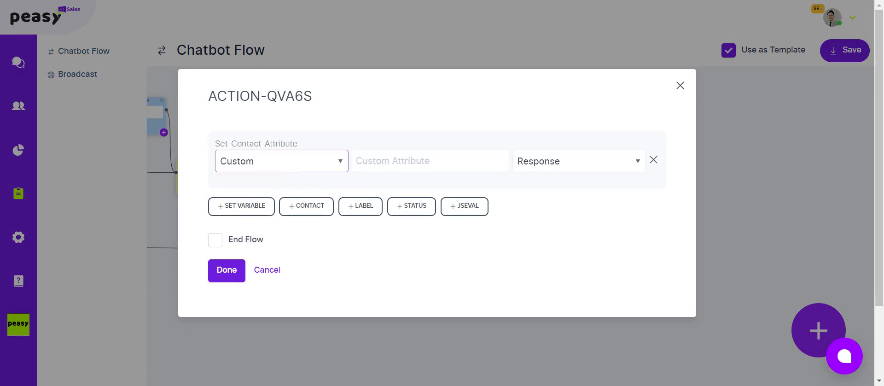
text(crp)
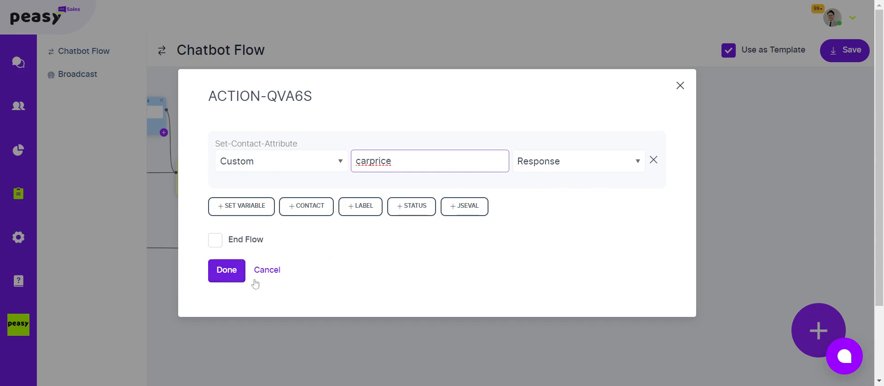
click(233, 272)
Place the carprice action beside the car price question, then connect the question to it and its output to SET-APPOINTMENT-TIME
drag(625, 176, 629, 125)
drag(579, 109, 599, 117)
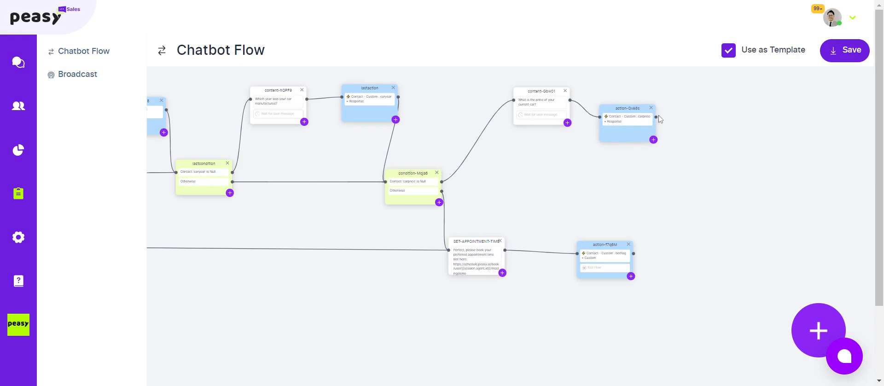
drag(657, 118, 449, 251)
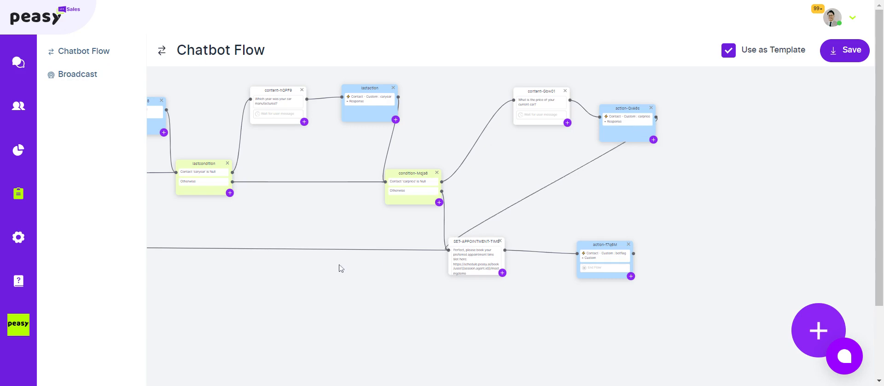
scroll(346, 278, down, 2)
drag(372, 282, 549, 237)
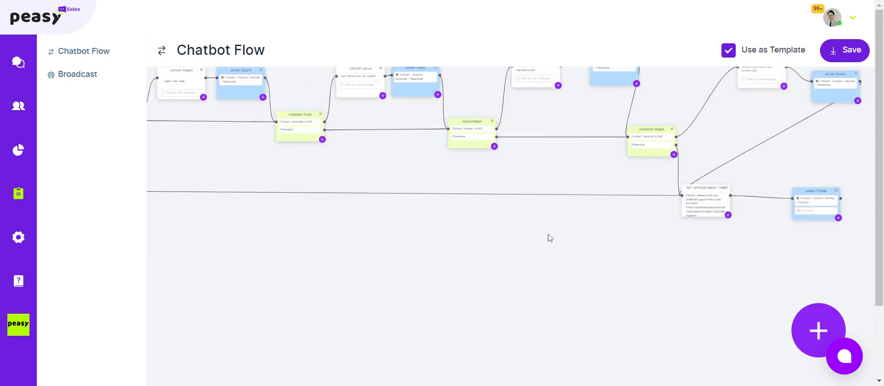
scroll(548, 234, down, 2)
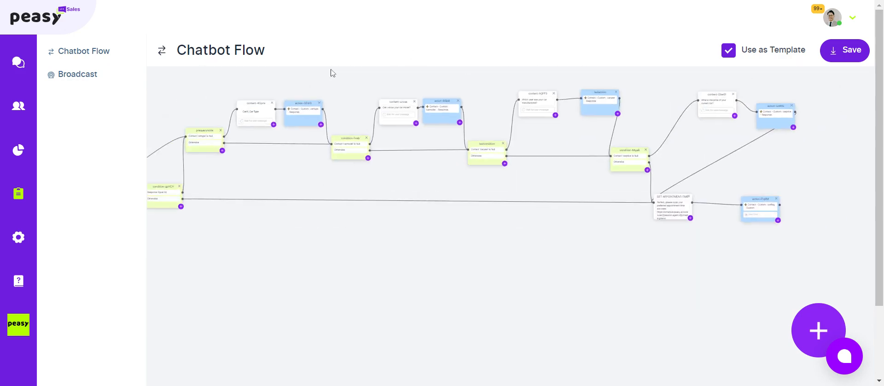
drag(345, 253, 308, 257)
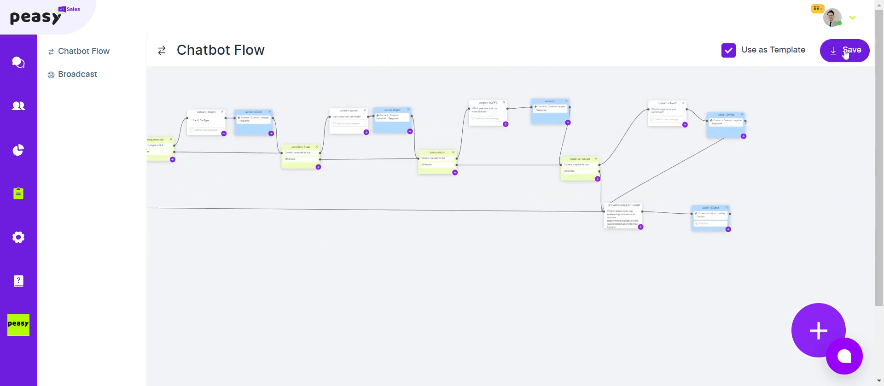